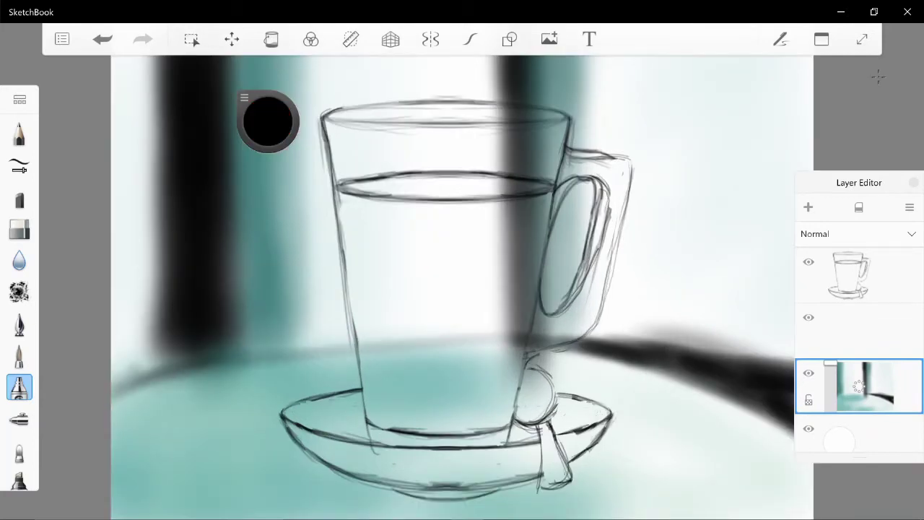
Select the empty middle layer above the blurred teal background layer.
{"action": "left_click", "coordinate": [859, 257]}
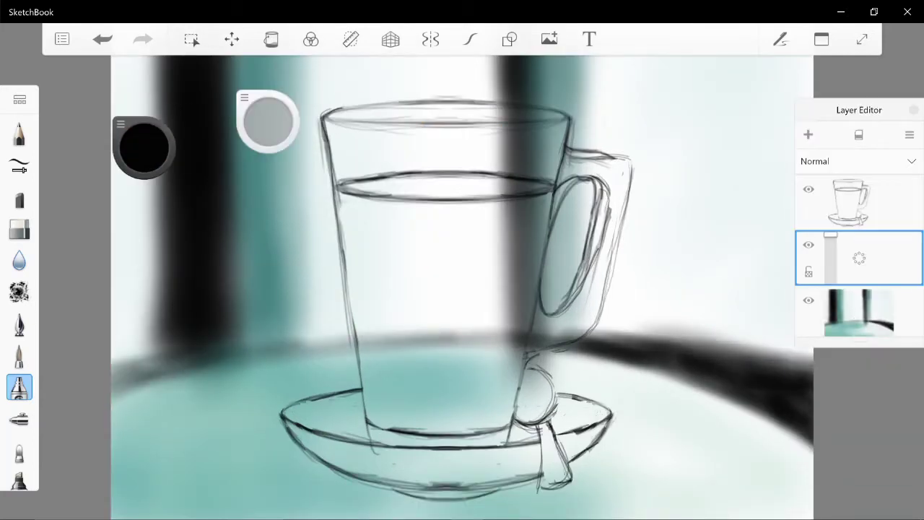
Fill the mug's liquid area with orange-red paint and add yellow strokes at the base.
{"action": "left_click", "coordinate": [144, 148]}
{"action": "left_click", "coordinate": [181, 94]}
{"action": "mouse_move", "coordinate": [498, 245]}
{"action": "left_mouse_down"}
{"action": "mouse_move", "coordinate": [469, 404]}
{"action": "mouse_move", "coordinate": [434, 238]}
{"action": "left_mouse_up"}
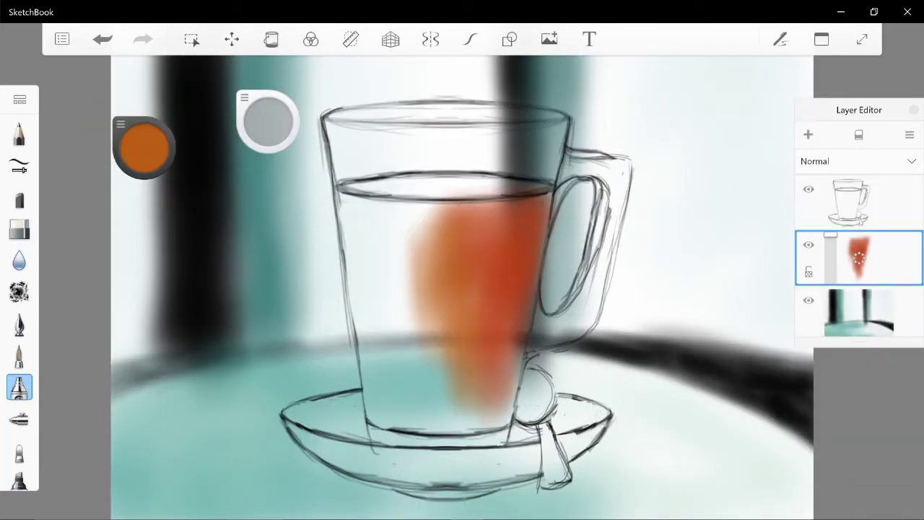
{"action": "left_click_drag", "start_coordinate": [375, 217], "coordinate": [506, 404]}
{"action": "left_click", "coordinate": [144, 148]}
{"action": "left_click", "coordinate": [144, 138]}
{"action": "left_click_drag", "start_coordinate": [404, 423], "coordinate": [477, 426]}
{"action": "left_click_drag", "start_coordinate": [361, 318], "coordinate": [405, 418]}
Build up more orange in the tea at 78% flow and blend lighter yellow into the lower tea.
{"action": "left_click", "coordinate": [144, 148]}
{"action": "left_click_drag", "start_coordinate": [339, 217], "coordinate": [375, 325]}
{"action": "left_click", "coordinate": [143, 147]}
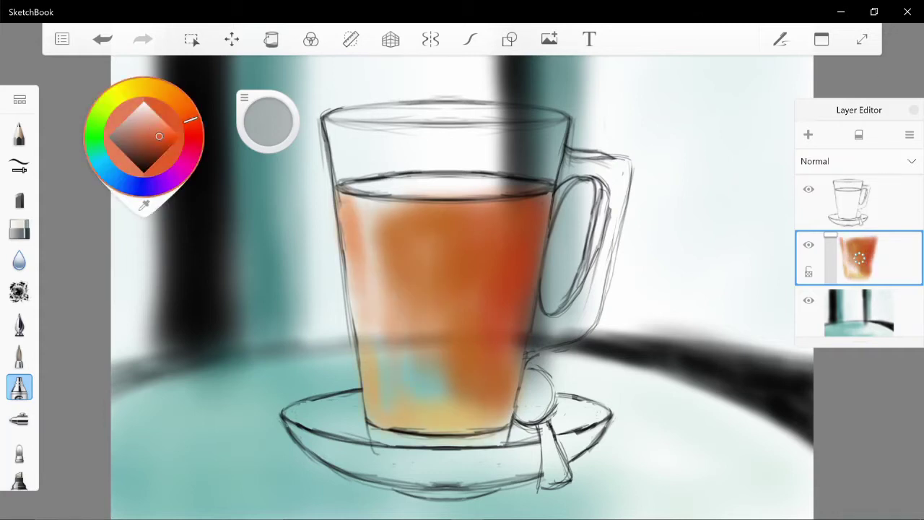
{"action": "left_click_drag", "start_coordinate": [361, 202], "coordinate": [433, 375]}
{"action": "left_click_drag", "start_coordinate": [144, 147], "coordinate": [143, 137]}
{"action": "left_click_drag", "start_coordinate": [361, 259], "coordinate": [419, 404]}
{"action": "left_click_drag", "start_coordinate": [268, 122], "coordinate": [267, 109]}
{"action": "left_click_drag", "start_coordinate": [144, 148], "coordinate": [143, 133]}
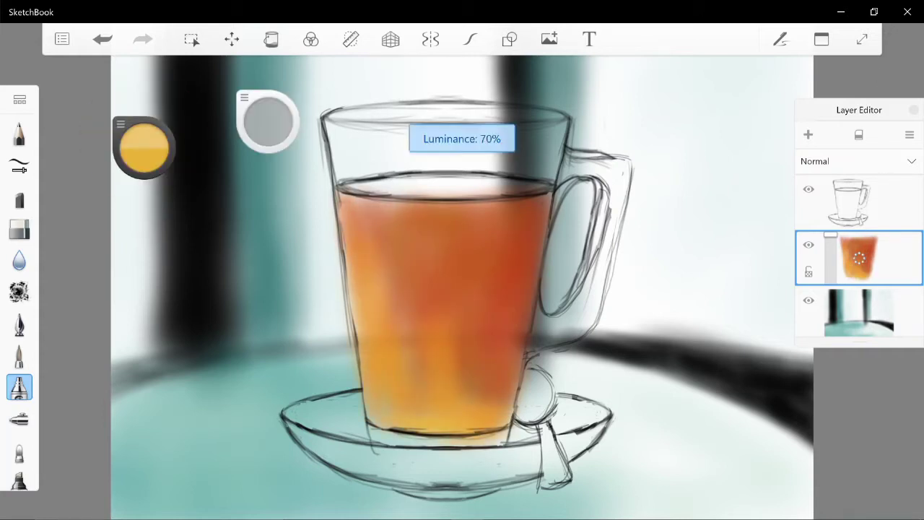
{"action": "left_click_drag", "start_coordinate": [368, 340], "coordinate": [390, 412]}
{"action": "left_click", "coordinate": [144, 147]}
{"action": "scroll", "coordinate": [462, 288], "scroll_direction": "up", "scroll_amount": 3}
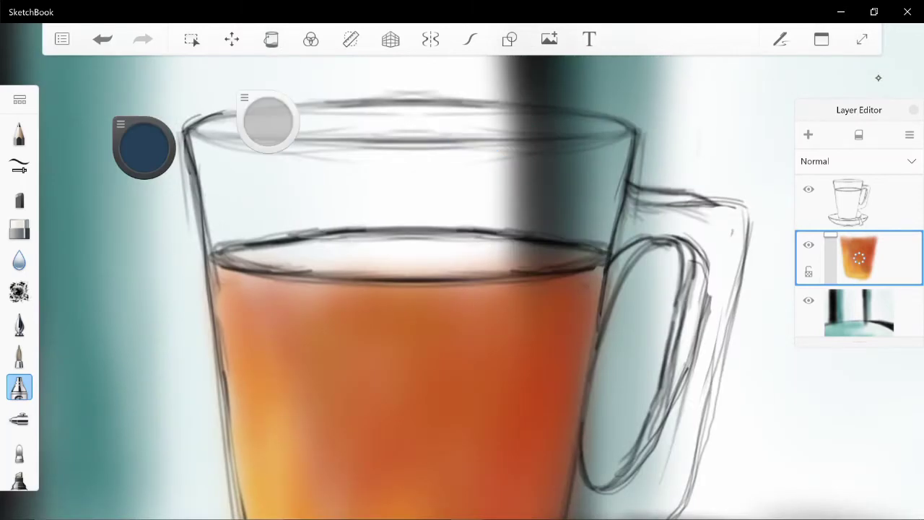
{"action": "scroll", "coordinate": [462, 289], "scroll_direction": "down", "scroll_amount": 3}
On the background layer, paint dark shadow and white strokes at the lower right.
{"action": "left_click", "coordinate": [232, 39]}
{"action": "left_click", "coordinate": [599, 73]}
{"action": "left_click", "coordinate": [859, 309]}
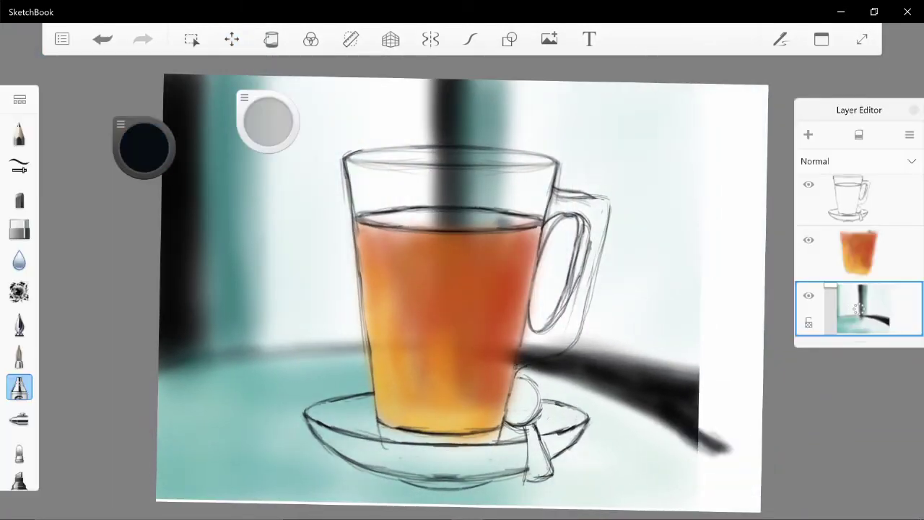
{"action": "left_click_drag", "start_coordinate": [671, 361], "coordinate": [758, 498]}
{"action": "left_click_drag", "start_coordinate": [143, 147], "coordinate": [144, 126]}
{"action": "left_click_drag", "start_coordinate": [549, 361], "coordinate": [722, 469]}
Back on the tea layer, darken the glass's left edge at 15% luminance.
{"action": "left_click", "coordinate": [859, 253]}
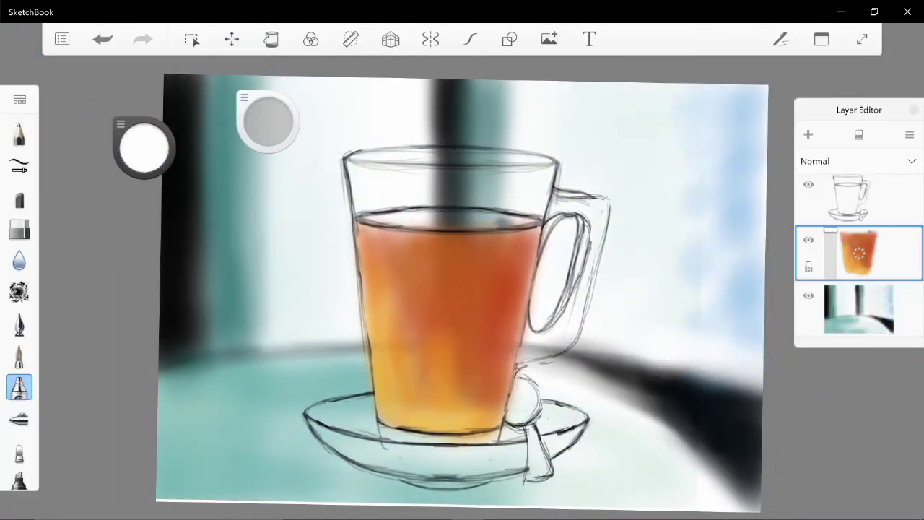
{"action": "scroll", "coordinate": [462, 289], "scroll_direction": "up", "scroll_amount": 5}
{"action": "left_click", "coordinate": [143, 147]}
{"action": "left_click_drag", "start_coordinate": [143, 147], "coordinate": [143, 173]}
{"action": "mouse_move", "coordinate": [239, 173]}
{"action": "left_mouse_down"}
{"action": "mouse_move", "coordinate": [260, 281]}
{"action": "mouse_move", "coordinate": [282, 253]}
{"action": "left_mouse_up"}
Tint and blend a vivid green sheen along the tea's surface.
{"action": "left_click_drag", "start_coordinate": [144, 147], "coordinate": [173, 147]}
{"action": "left_click_drag", "start_coordinate": [271, 181], "coordinate": [300, 253]}
{"action": "left_click_drag", "start_coordinate": [143, 147], "coordinate": [144, 123]}
{"action": "left_click_drag", "start_coordinate": [317, 271], "coordinate": [382, 264]}
{"action": "left_click_drag", "start_coordinate": [289, 256], "coordinate": [520, 263]}
{"action": "left_click_drag", "start_coordinate": [390, 278], "coordinate": [526, 281]}
Shade the tea's right side with dark reddish-brown strokes.
{"action": "left_click_drag", "start_coordinate": [144, 147], "coordinate": [144, 173]}
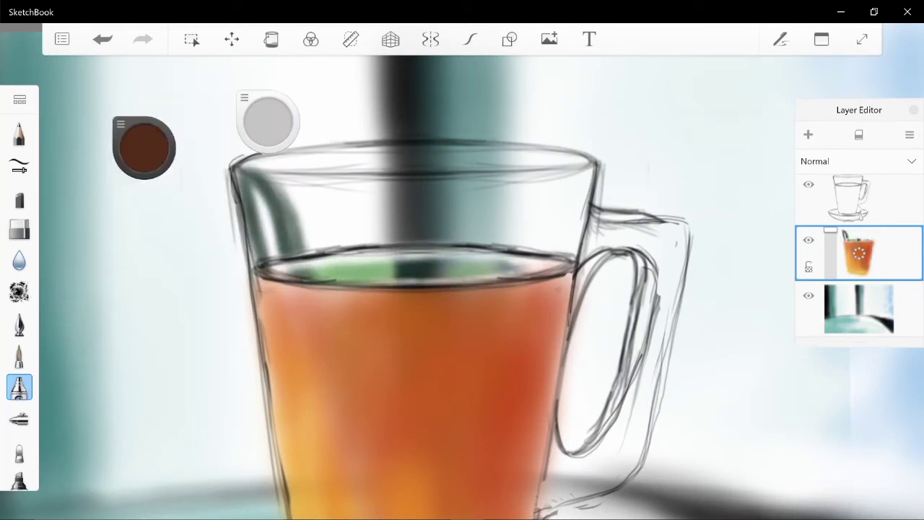
{"action": "scroll", "coordinate": [462, 289], "scroll_direction": "down", "scroll_amount": 3}
{"action": "mouse_move", "coordinate": [520, 217]}
{"action": "left_mouse_down"}
{"action": "mouse_move", "coordinate": [505, 462]}
{"action": "mouse_move", "coordinate": [491, 477]}
{"action": "left_mouse_up"}
{"action": "left_click_drag", "start_coordinate": [376, 216], "coordinate": [491, 238]}
{"action": "left_click_drag", "start_coordinate": [397, 339], "coordinate": [399, 397]}
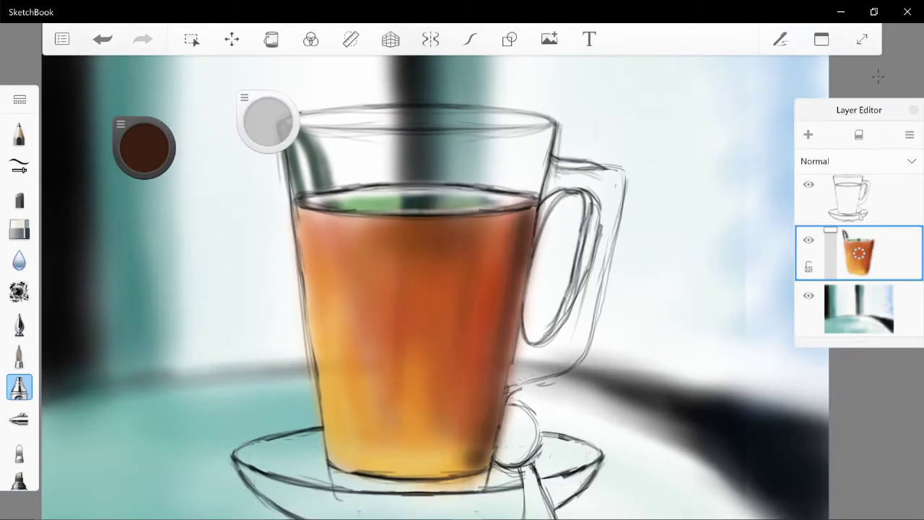
{"action": "left_click_drag", "start_coordinate": [267, 123], "coordinate": [262, 123]}
Line the tea's top edge and surface with near-black strokes.
{"action": "left_click_drag", "start_coordinate": [144, 148], "coordinate": [144, 173]}
{"action": "left_click_drag", "start_coordinate": [537, 211], "coordinate": [324, 218]}
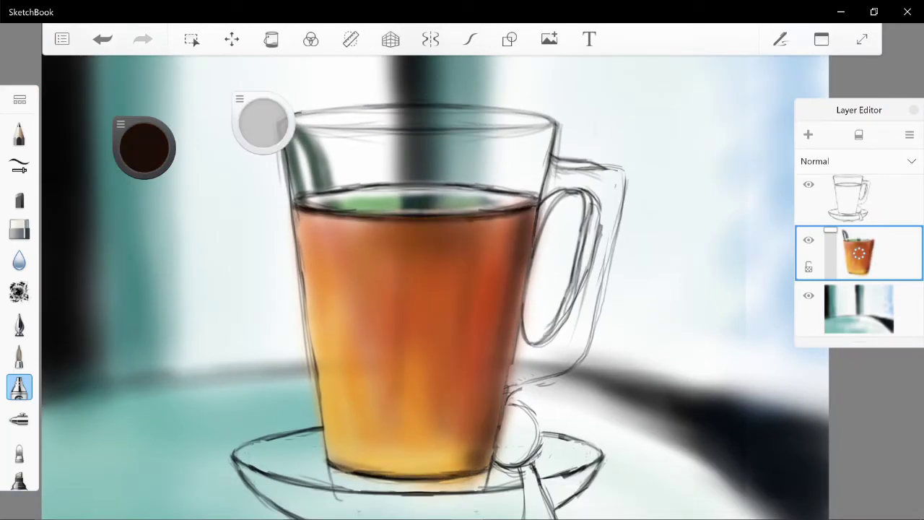
{"action": "left_click_drag", "start_coordinate": [471, 216], "coordinate": [286, 220]}
{"action": "mouse_move", "coordinate": [537, 210]}
{"action": "left_mouse_down"}
{"action": "mouse_move", "coordinate": [514, 238]}
{"action": "mouse_move", "coordinate": [498, 455]}
{"action": "left_mouse_up"}
{"action": "left_click", "coordinate": [143, 147]}
Add near-black green strokes along the tea's right edge and the glass rim.
{"action": "left_click", "coordinate": [91, 155]}
{"action": "left_click_drag", "start_coordinate": [240, 99], "coordinate": [184, 79]}
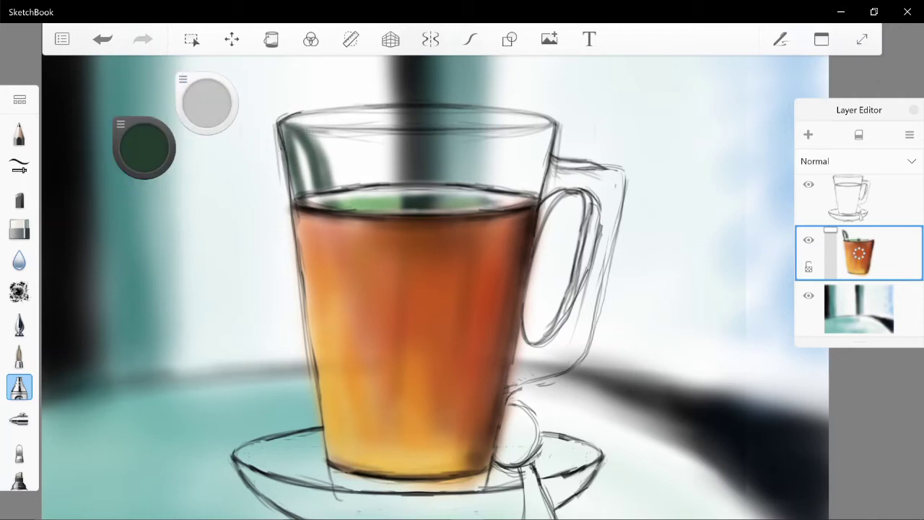
{"action": "left_click_drag", "start_coordinate": [286, 115], "coordinate": [393, 130]}
{"action": "left_click_drag", "start_coordinate": [144, 148], "coordinate": [143, 163]}
{"action": "left_click_drag", "start_coordinate": [490, 114], "coordinate": [544, 111]}
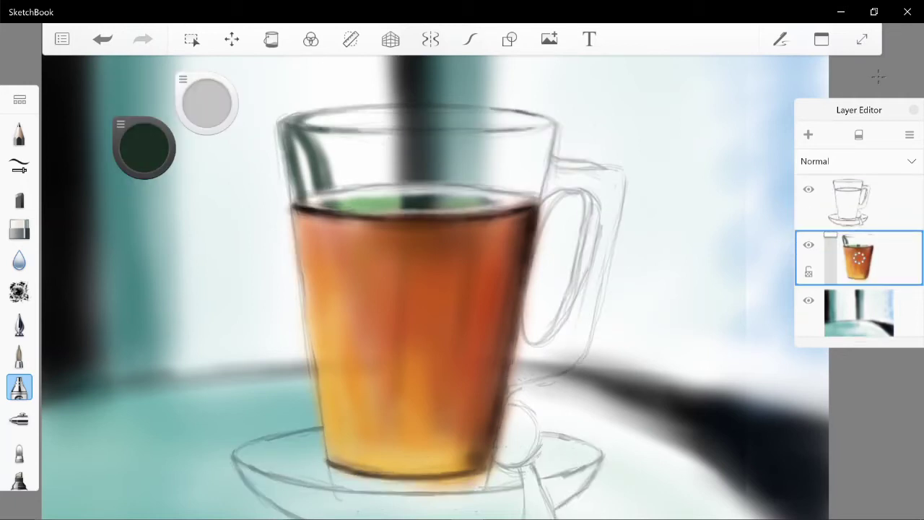
Paint faint 13%-saturation strokes on the rim, left glass edge and liquid edge.
{"action": "left_click_drag", "start_coordinate": [302, 109], "coordinate": [400, 119]}
{"action": "left_click_drag", "start_coordinate": [303, 133], "coordinate": [388, 145]}
{"action": "left_click_drag", "start_coordinate": [294, 189], "coordinate": [539, 192]}
{"action": "left_click_drag", "start_coordinate": [144, 148], "coordinate": [123, 148]}
{"action": "mouse_move", "coordinate": [288, 127]}
{"action": "left_mouse_down"}
{"action": "mouse_move", "coordinate": [294, 204]}
{"action": "mouse_move", "coordinate": [520, 196]}
{"action": "left_mouse_up"}
{"action": "left_click_drag", "start_coordinate": [330, 203], "coordinate": [384, 202]}
Shade the middle of the rim and add a faint stroke on the upper right edge.
{"action": "left_click_drag", "start_coordinate": [144, 147], "coordinate": [144, 163]}
{"action": "left_click_drag", "start_coordinate": [401, 134], "coordinate": [401, 170]}
{"action": "mouse_move", "coordinate": [143, 148]}
{"action": "left_mouse_down"}
{"action": "mouse_move", "coordinate": [144, 130]}
{"action": "mouse_move", "coordinate": [143, 155]}
{"action": "left_mouse_up"}
{"action": "left_click_drag", "start_coordinate": [540, 141], "coordinate": [543, 172]}
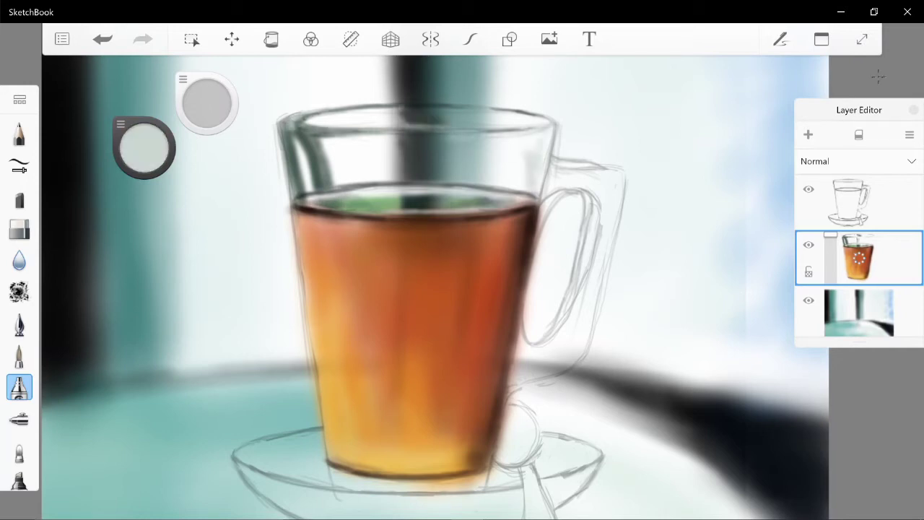
Outline the cup handle with several dark brown strokes.
{"action": "left_click", "coordinate": [144, 148]}
{"action": "left_click", "coordinate": [144, 163]}
{"action": "mouse_move", "coordinate": [619, 179]}
{"action": "left_mouse_down"}
{"action": "mouse_move", "coordinate": [578, 364]}
{"action": "mouse_move", "coordinate": [559, 375]}
{"action": "left_mouse_up"}
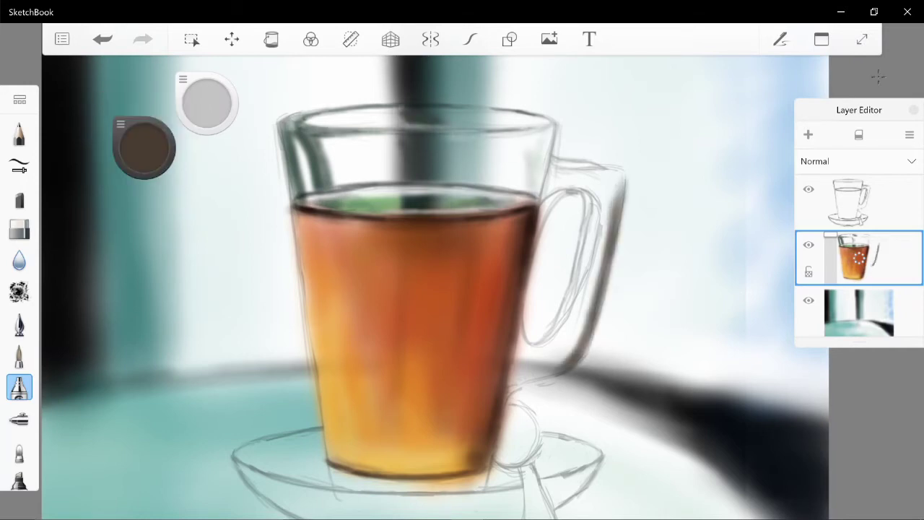
{"action": "left_click_drag", "start_coordinate": [588, 191], "coordinate": [549, 332]}
{"action": "left_click_drag", "start_coordinate": [577, 274], "coordinate": [549, 350]}
{"action": "left_click_drag", "start_coordinate": [599, 202], "coordinate": [589, 267]}
Mark the handle's upper left in near-black, then undo the unwanted handle strokes.
{"action": "left_click", "coordinate": [143, 147]}
{"action": "mouse_move", "coordinate": [563, 191]}
{"action": "left_mouse_down"}
{"action": "mouse_move", "coordinate": [538, 256]}
{"action": "mouse_move", "coordinate": [534, 249]}
{"action": "left_mouse_up"}
{"action": "left_click", "coordinate": [143, 172]}
{"action": "key", "text": "ctrl+z"}
{"action": "key", "text": "ctrl+z"}
{"action": "key", "text": "ctrl+z"}
{"action": "key", "text": "ctrl+z"}
{"action": "key", "text": "ctrl+z"}
{"action": "key", "text": "ctrl+z"}
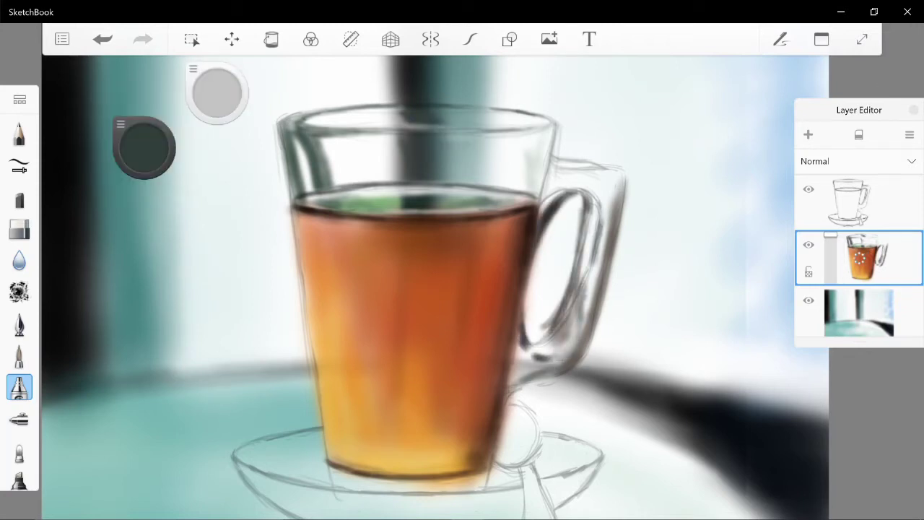
Choose a green and then a dark navy paint colour from the colour puck.
{"action": "left_click", "coordinate": [144, 147]}
{"action": "left_click", "coordinate": [164, 139]}
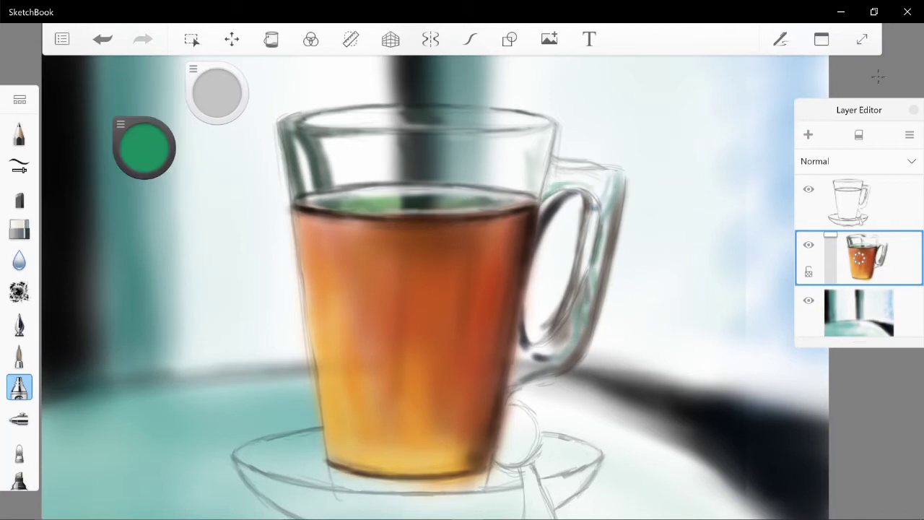
{"action": "left_click", "coordinate": [143, 147]}
{"action": "left_click", "coordinate": [144, 163]}
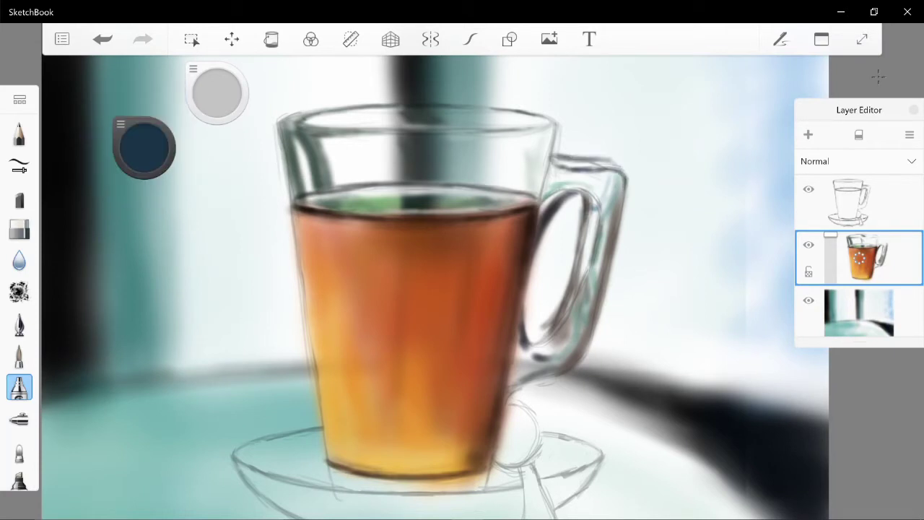
{"action": "scroll", "coordinate": [462, 289], "scroll_direction": "down", "scroll_amount": 3}
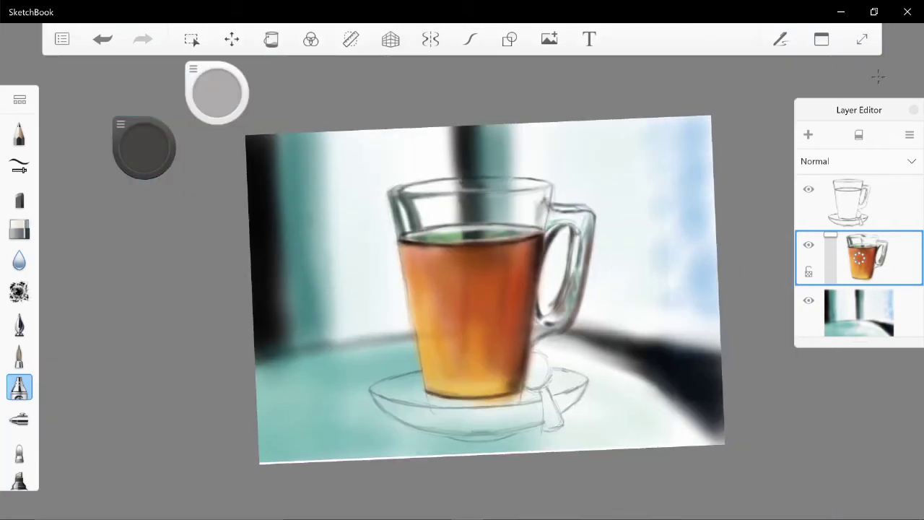
Paint teal shadows on the saucer's right, bottom and left sides.
{"action": "left_click", "coordinate": [143, 148]}
{"action": "left_click", "coordinate": [143, 155]}
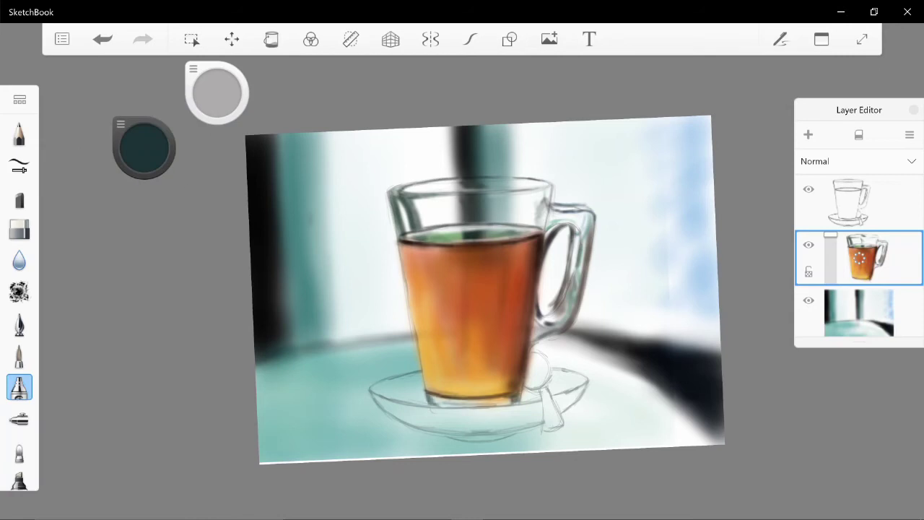
{"action": "left_click", "coordinate": [143, 147]}
{"action": "left_click", "coordinate": [144, 153]}
{"action": "scroll", "coordinate": [462, 288], "scroll_direction": "up", "scroll_amount": 3}
{"action": "left_click_drag", "start_coordinate": [498, 412], "coordinate": [621, 339]}
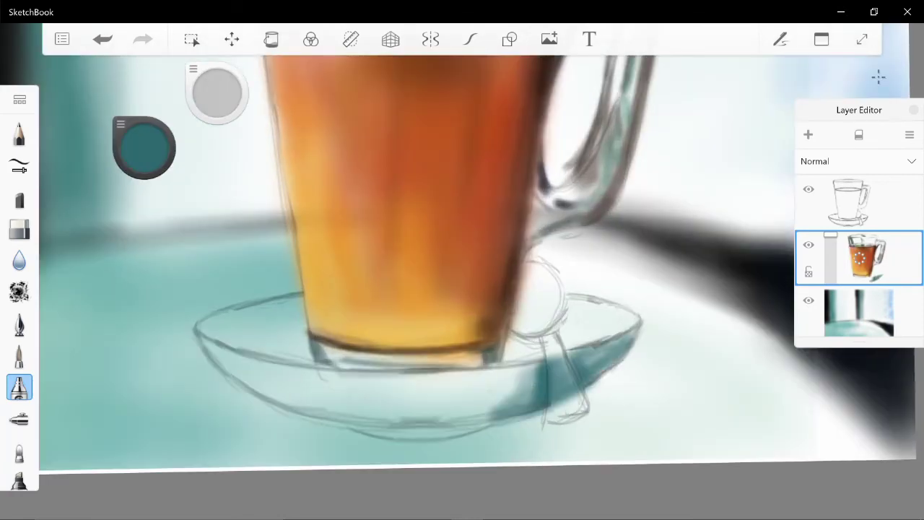
{"action": "left_click_drag", "start_coordinate": [143, 152], "coordinate": [143, 137]}
{"action": "left_click_drag", "start_coordinate": [317, 408], "coordinate": [538, 405]}
{"action": "left_click_drag", "start_coordinate": [202, 339], "coordinate": [404, 408]}
Darken the saucer bottom and both rims with dark teal strokes.
{"action": "left_click_drag", "start_coordinate": [144, 151], "coordinate": [145, 197]}
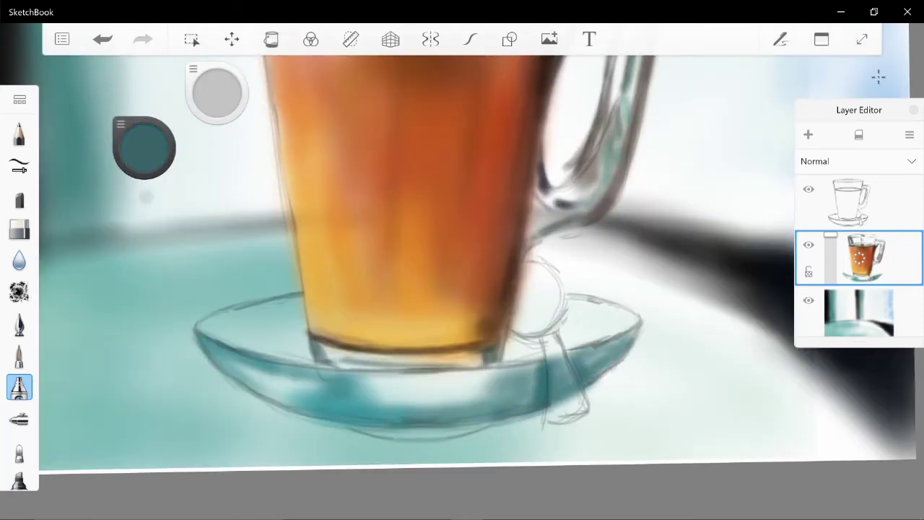
{"action": "left_click_drag", "start_coordinate": [335, 417], "coordinate": [531, 418]}
{"action": "left_click_drag", "start_coordinate": [526, 324], "coordinate": [635, 289]}
{"action": "left_click_drag", "start_coordinate": [197, 333], "coordinate": [307, 293]}
{"action": "left_click_drag", "start_coordinate": [531, 283], "coordinate": [639, 322]}
Add light grey and white highlights on the saucer, sample a dark teal, and select the background layer.
{"action": "left_click_drag", "start_coordinate": [146, 173], "coordinate": [146, 130]}
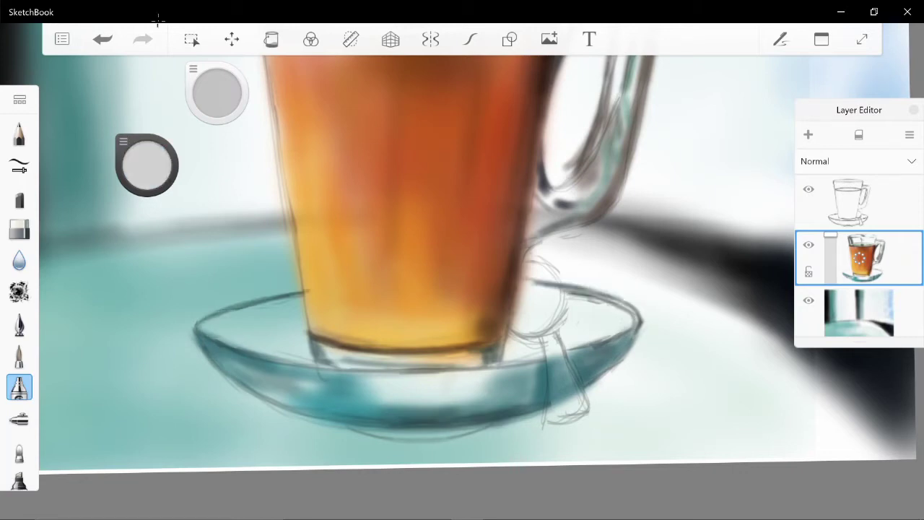
{"action": "left_click_drag", "start_coordinate": [346, 364], "coordinate": [476, 429]}
{"action": "mouse_move", "coordinate": [146, 166]}
{"action": "left_mouse_down"}
{"action": "mouse_move", "coordinate": [146, 191]}
{"action": "mouse_move", "coordinate": [146, 130]}
{"action": "left_mouse_up"}
{"action": "left_click_drag", "start_coordinate": [202, 303], "coordinate": [325, 412]}
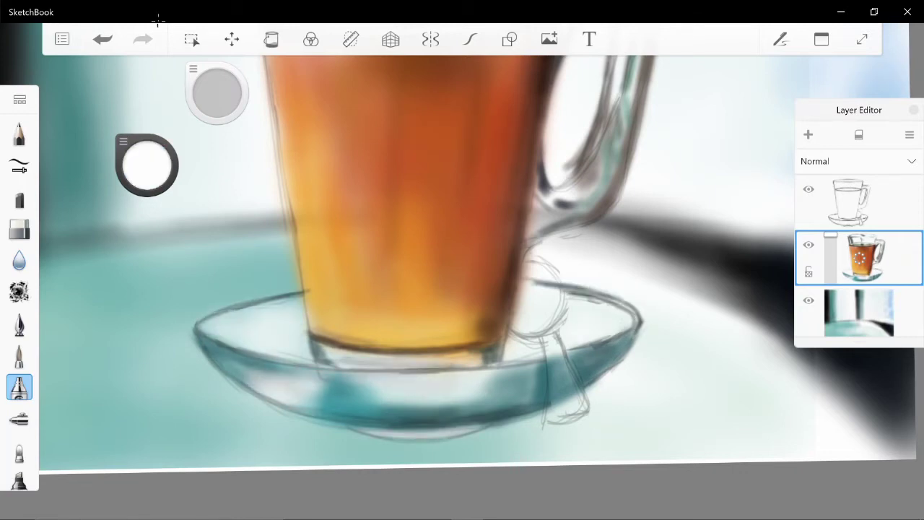
{"action": "scroll", "coordinate": [462, 253], "scroll_direction": "down", "scroll_amount": 3}
{"action": "mouse_move", "coordinate": [147, 165]}
{"action": "left_mouse_down"}
{"action": "mouse_move", "coordinate": [237, 217]}
{"action": "mouse_move", "coordinate": [146, 154]}
{"action": "left_mouse_up"}
{"action": "left_click", "coordinate": [858, 311]}
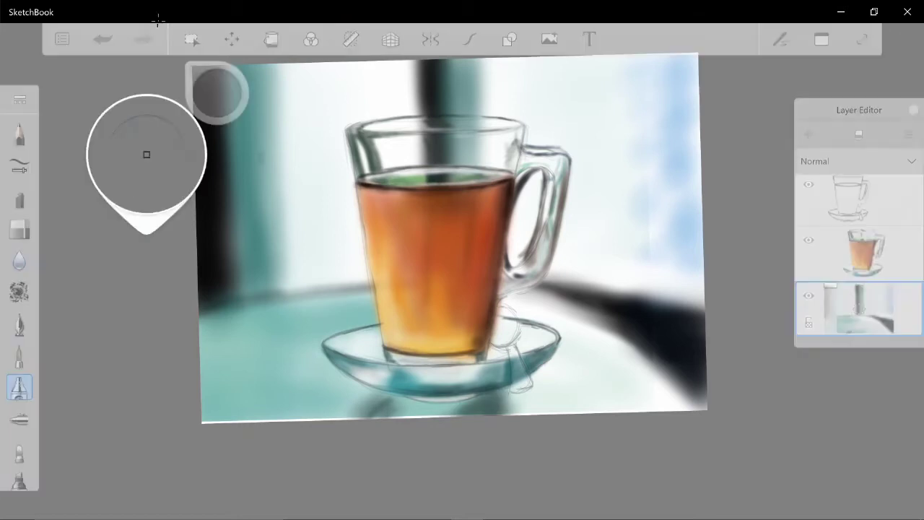
Paint a dark reflection under the saucer with the sketch hidden, setting a 66% luminance colour.
{"action": "left_click_drag", "start_coordinate": [339, 404], "coordinate": [490, 412]}
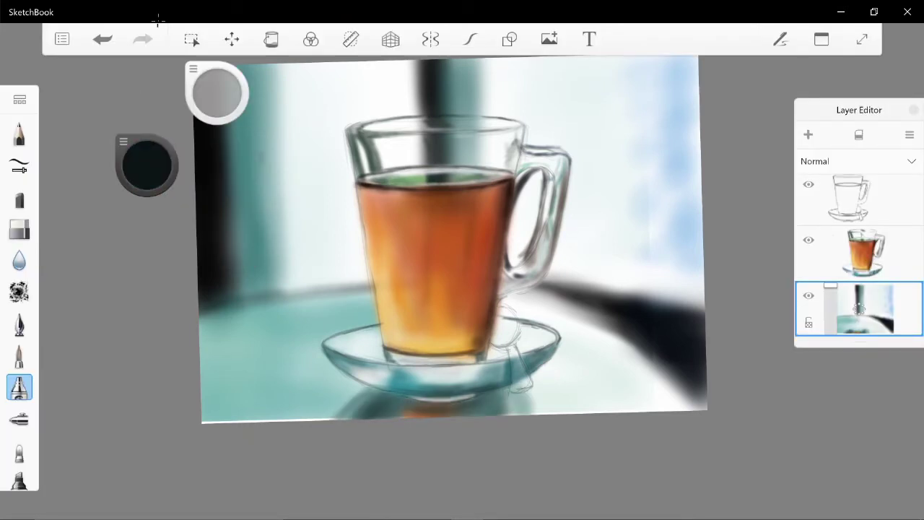
{"action": "left_click", "coordinate": [808, 184]}
{"action": "left_click_drag", "start_coordinate": [146, 166], "coordinate": [146, 130]}
{"action": "left_click_drag", "start_coordinate": [216, 93], "coordinate": [217, 79]}
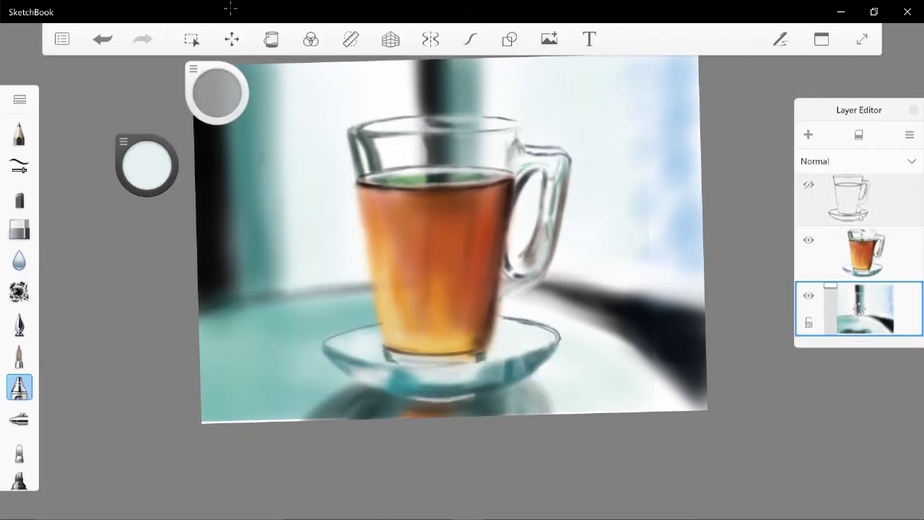
{"action": "left_click_drag", "start_coordinate": [146, 165], "coordinate": [147, 195]}
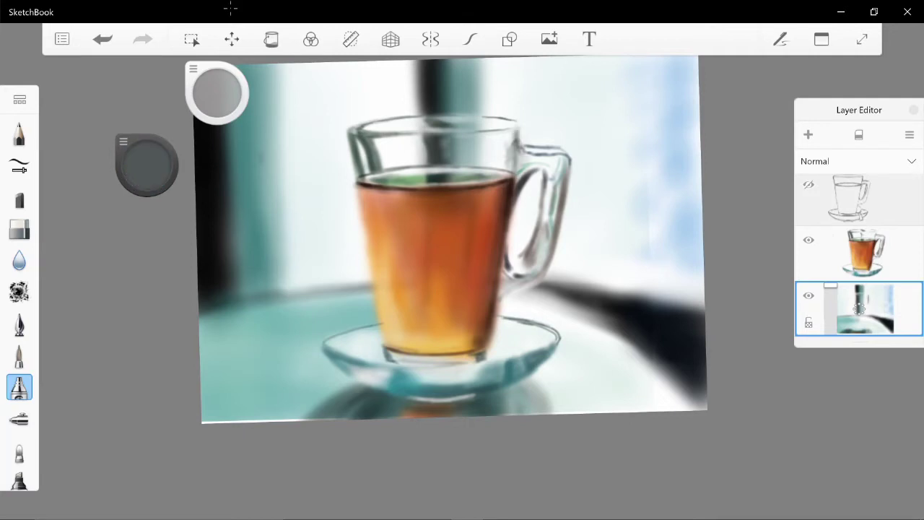
Undo and redo the last stroke, then make the outline sketch layer visible again.
{"action": "key", "text": "ctrl+z"}
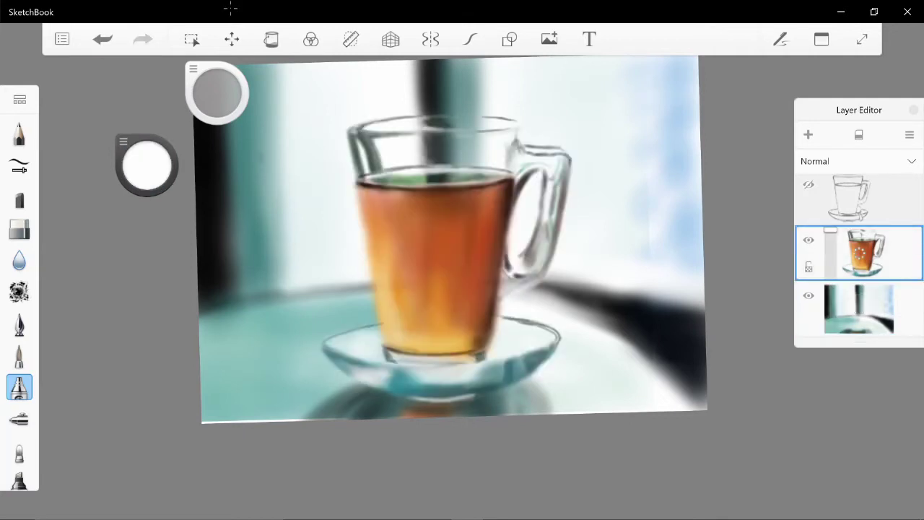
{"action": "key", "text": "ctrl+y"}
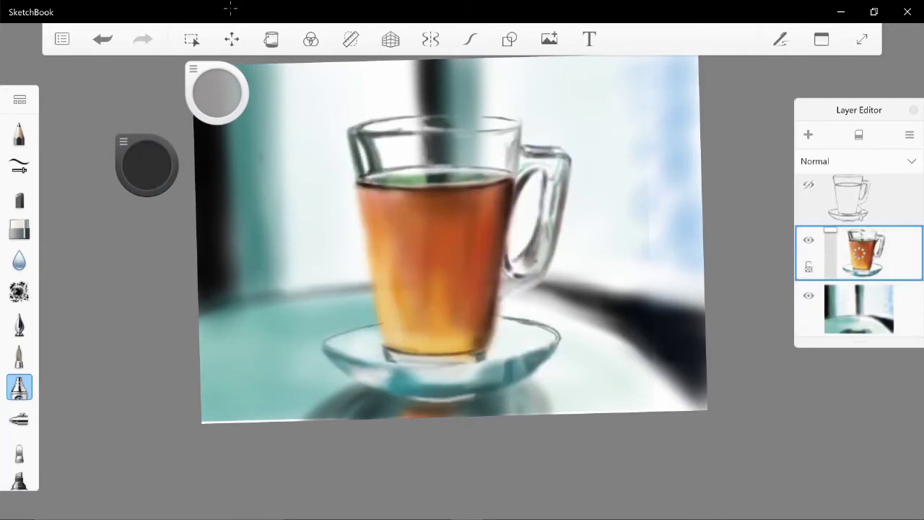
{"action": "left_click", "coordinate": [808, 184]}
Darken the bottom of the tea glass with deeper orange strokes.
{"action": "left_click_drag", "start_coordinate": [497, 304], "coordinate": [505, 334]}
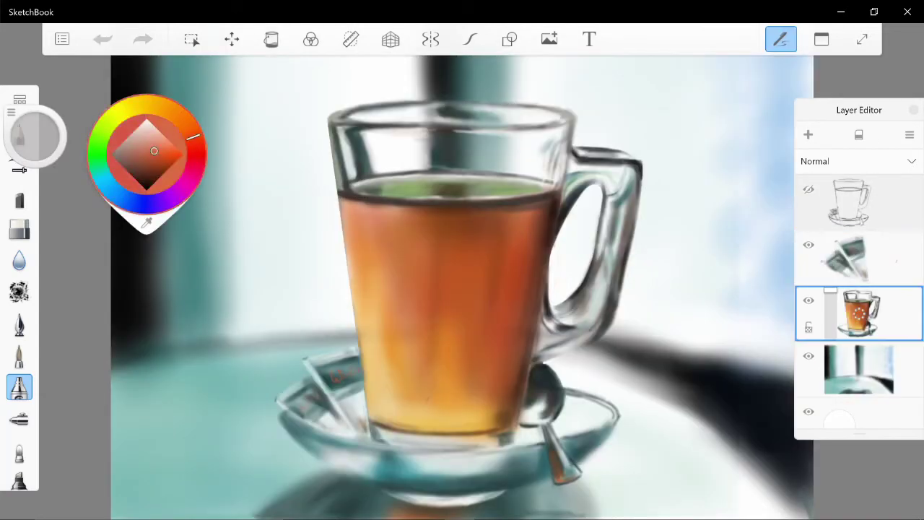
{"action": "left_click_drag", "start_coordinate": [390, 404], "coordinate": [491, 433]}
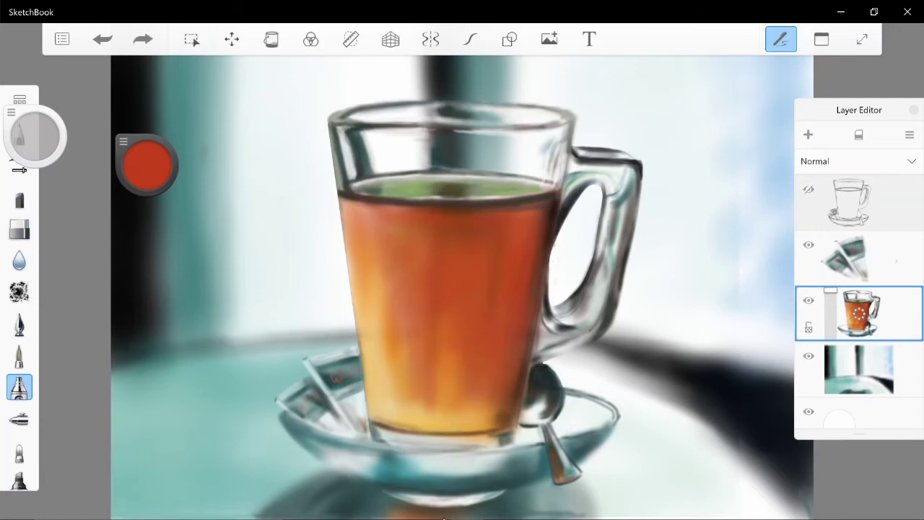
{"action": "left_click_drag", "start_coordinate": [37, 137], "coordinate": [119, 141]}
{"action": "left_click_drag", "start_coordinate": [375, 415], "coordinate": [491, 418]}
Pick brown at 17% luminance and paint darker strokes across the glass bottom.
{"action": "left_click", "coordinate": [102, 39]}
{"action": "left_click_drag", "start_coordinate": [344, 202], "coordinate": [357, 323]}
{"action": "left_click_drag", "start_coordinate": [148, 166], "coordinate": [151, 174]}
{"action": "left_click_drag", "start_coordinate": [535, 206], "coordinate": [534, 364]}
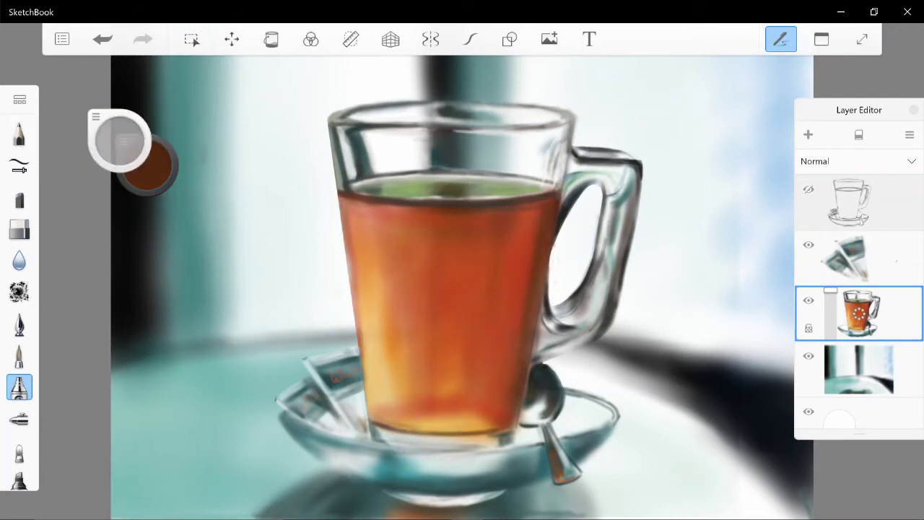
{"action": "left_click_drag", "start_coordinate": [494, 217], "coordinate": [498, 289]}
{"action": "left_click_drag", "start_coordinate": [390, 405], "coordinate": [502, 426]}
{"action": "left_click_drag", "start_coordinate": [209, 137], "coordinate": [209, 149]}
{"action": "mouse_move", "coordinate": [368, 426]}
{"action": "left_mouse_down"}
{"action": "mouse_move", "coordinate": [476, 433]}
{"action": "mouse_move", "coordinate": [508, 422]}
{"action": "left_mouse_up"}
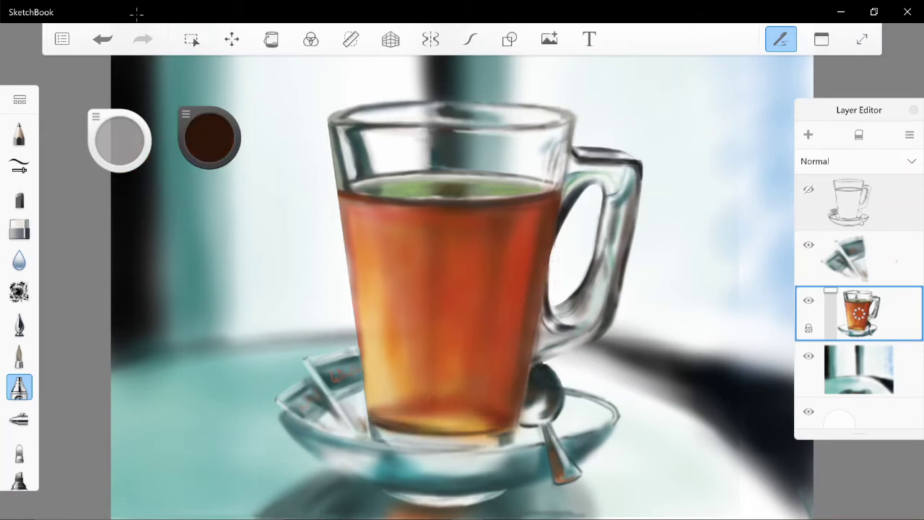
{"action": "scroll", "coordinate": [563, 231], "scroll_direction": "up", "scroll_amount": 5}
Paint straight ruler-guided strokes down the glass handle and lighten its top edge.
{"action": "left_click", "coordinate": [351, 39]}
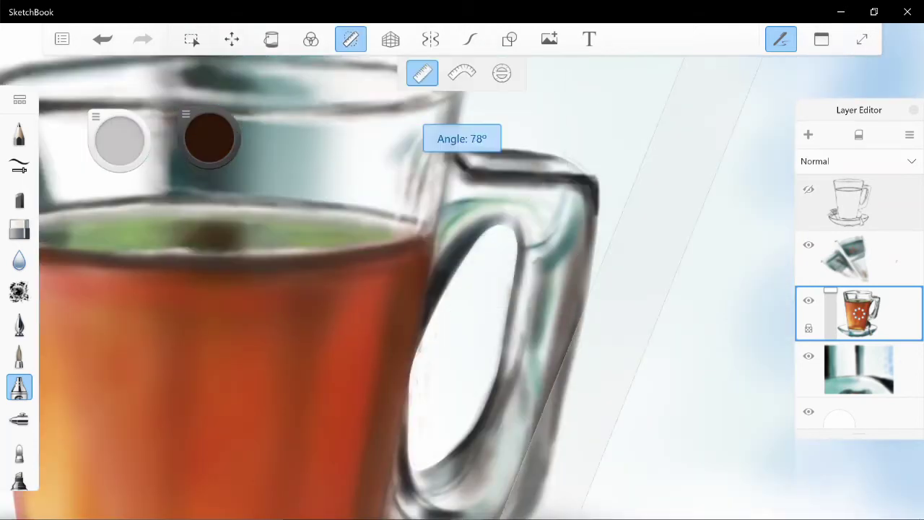
{"action": "left_click_drag", "start_coordinate": [20, 433], "coordinate": [20, 168]}
{"action": "left_click", "coordinate": [20, 408]}
{"action": "left_click_drag", "start_coordinate": [95, 115], "coordinate": [126, 96]}
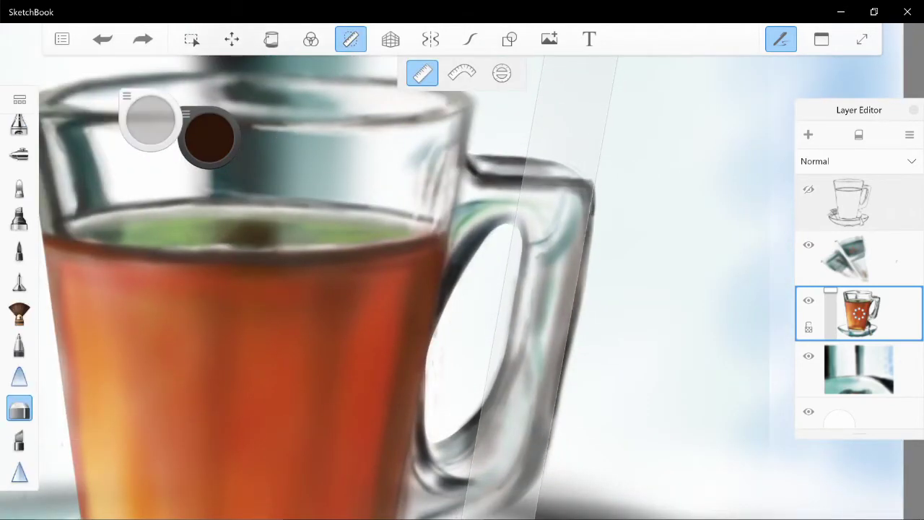
{"action": "left_click_drag", "start_coordinate": [591, 186], "coordinate": [550, 455]}
{"action": "left_click", "coordinate": [351, 39]}
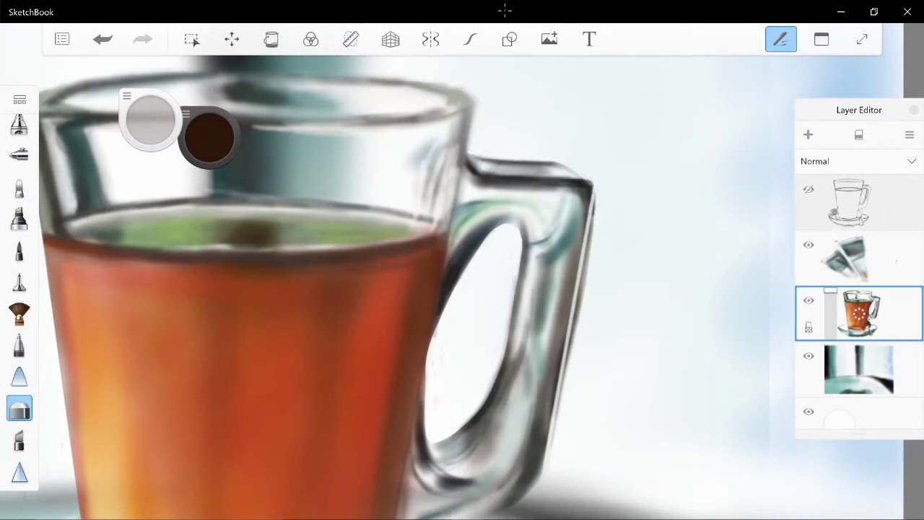
{"action": "left_click_drag", "start_coordinate": [466, 154], "coordinate": [589, 260]}
{"action": "scroll", "coordinate": [462, 274], "scroll_direction": "down", "scroll_amount": 2}
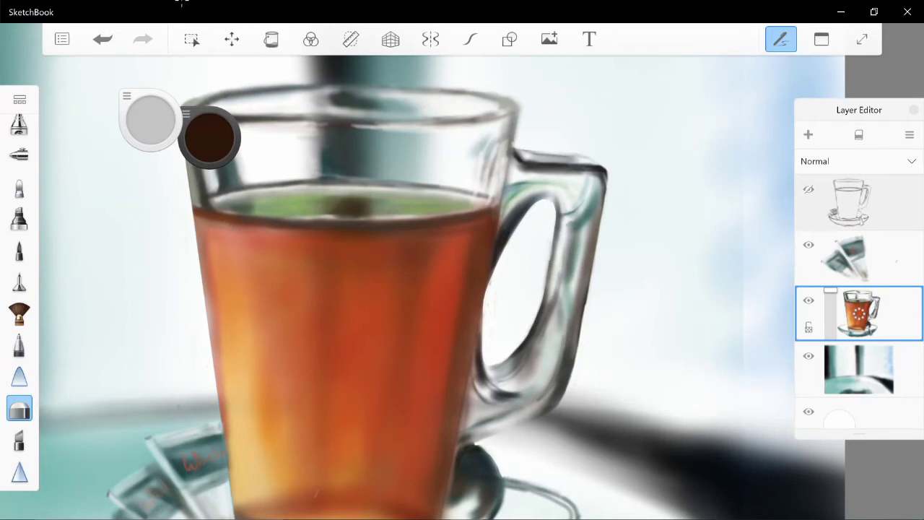
Paint three curved white highlights along the handle's right edge with the Curve tool.
{"action": "left_click", "coordinate": [19, 124]}
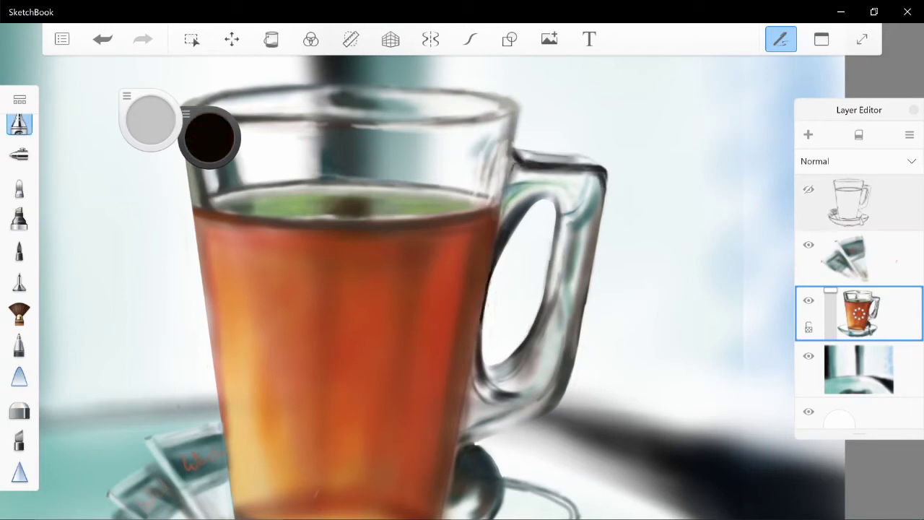
{"action": "scroll", "coordinate": [462, 275], "scroll_direction": "up", "scroll_amount": 3}
{"action": "scroll", "coordinate": [462, 275], "scroll_direction": "down", "scroll_amount": 2}
{"action": "left_click", "coordinate": [209, 137]}
{"action": "left_click", "coordinate": [207, 166]}
{"action": "left_click", "coordinate": [470, 39]}
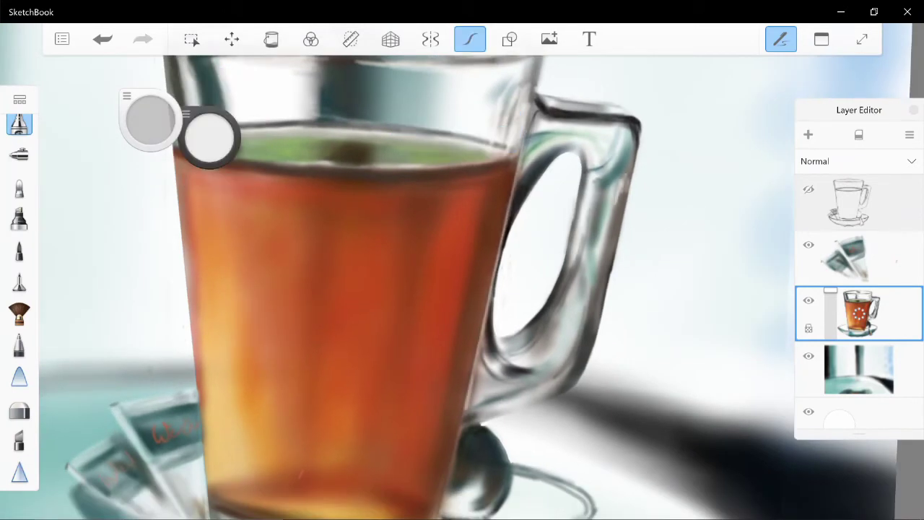
{"action": "left_click_drag", "start_coordinate": [626, 179], "coordinate": [555, 382]}
{"action": "left_click_drag", "start_coordinate": [607, 224], "coordinate": [577, 349]}
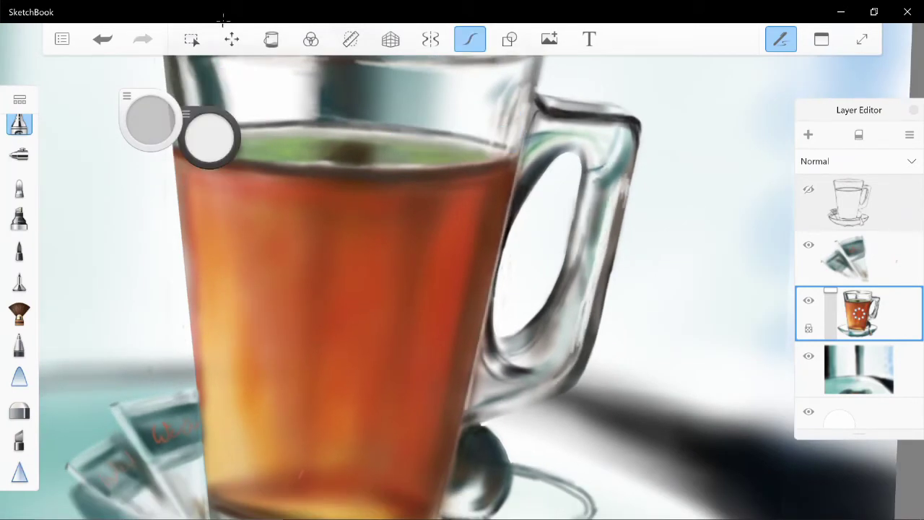
{"action": "left_click_drag", "start_coordinate": [625, 134], "coordinate": [614, 208]}
{"action": "left_click", "coordinate": [470, 39]}
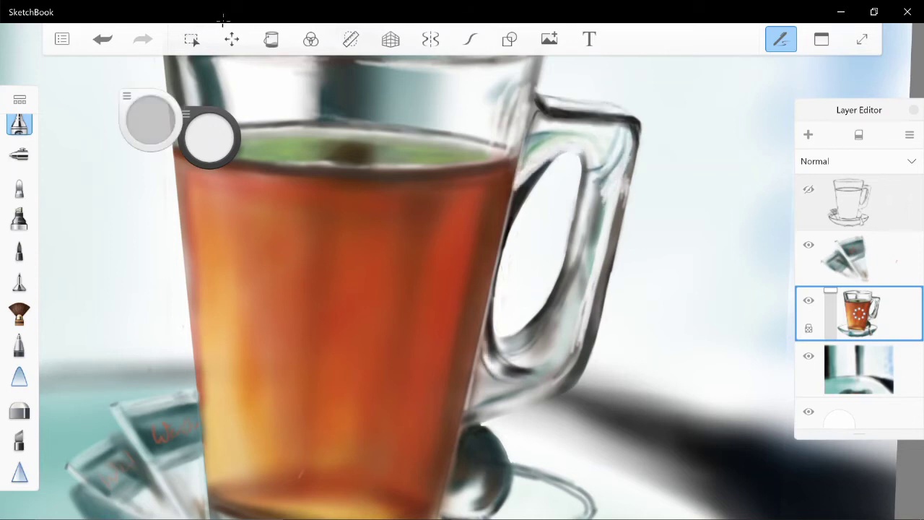
Undo the last stroke, keep a near-black colour and shrink the brush to 3.7.
{"action": "key", "text": "e"}
{"action": "scroll", "coordinate": [461, 289], "scroll_direction": "up", "scroll_amount": 5}
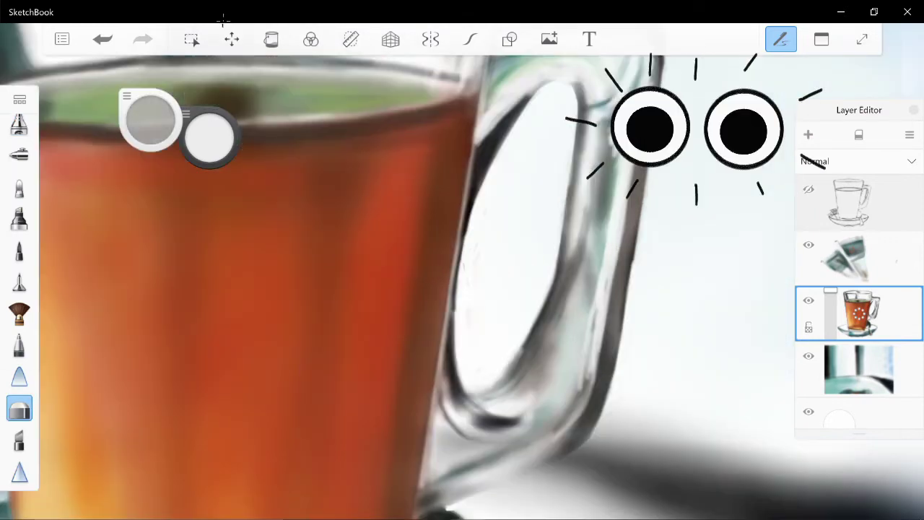
{"action": "key", "text": "b"}
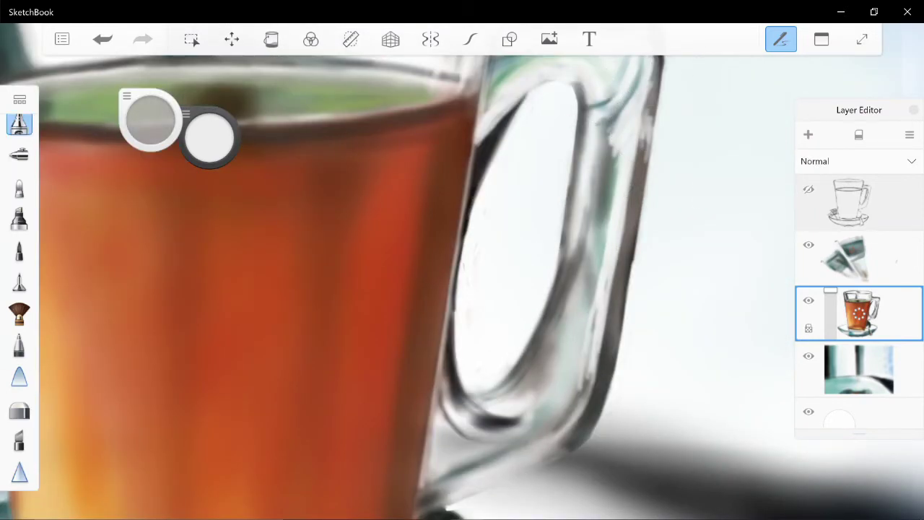
{"action": "scroll", "coordinate": [462, 289], "scroll_direction": "up", "scroll_amount": 3}
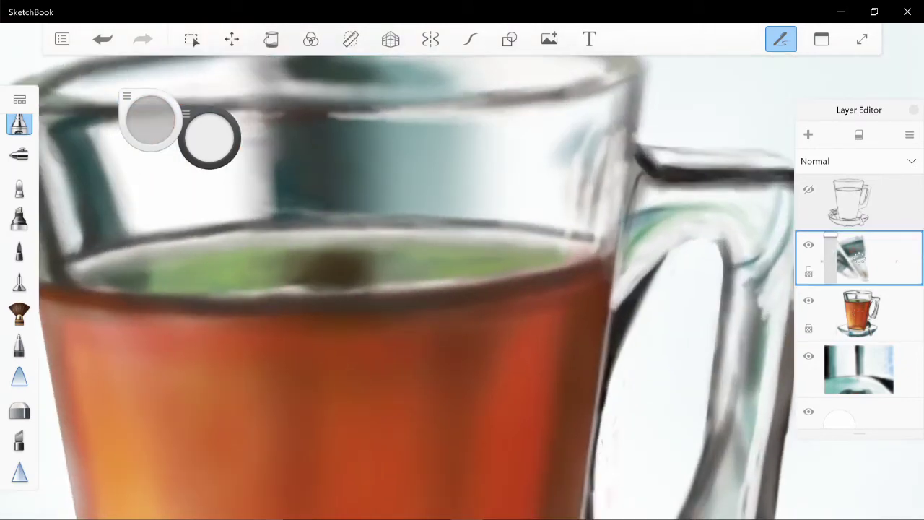
{"action": "key", "text": "ctrl+z"}
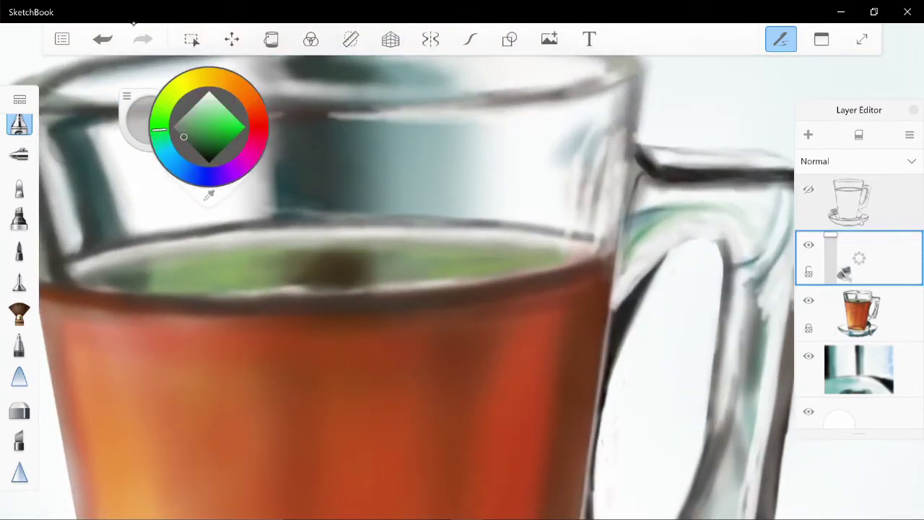
{"action": "key", "text": "Escape"}
{"action": "key", "text": "bracketright"}
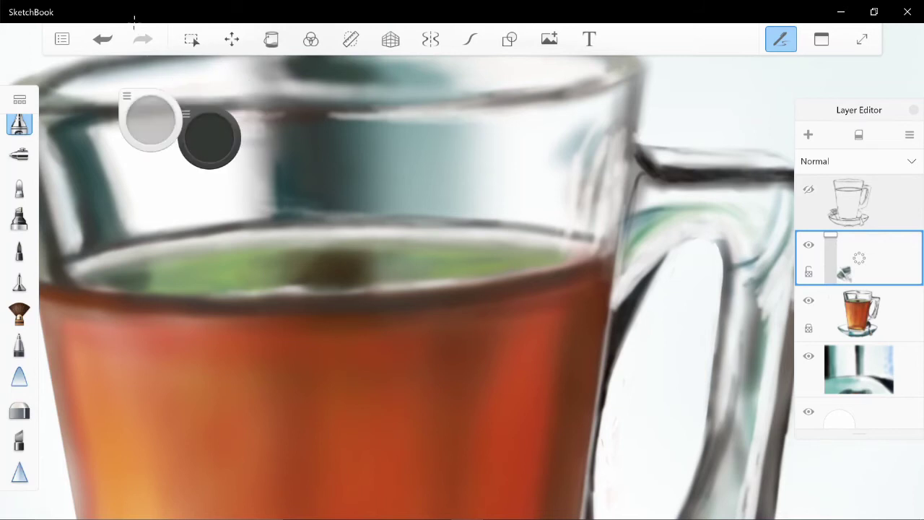
Review recent strokes with undo and redo, then hide the layers panel.
{"action": "scroll", "coordinate": [462, 289], "scroll_direction": "down", "scroll_amount": 3}
{"action": "scroll", "coordinate": [462, 289], "scroll_direction": "up", "scroll_amount": 3}
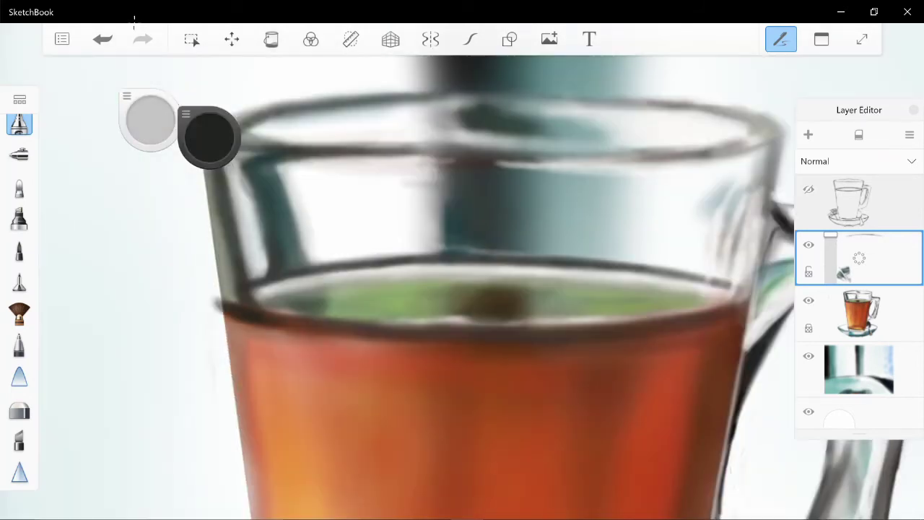
{"action": "key", "text": "ctrl+z"}
{"action": "scroll", "coordinate": [462, 289], "scroll_direction": "down", "scroll_amount": 3}
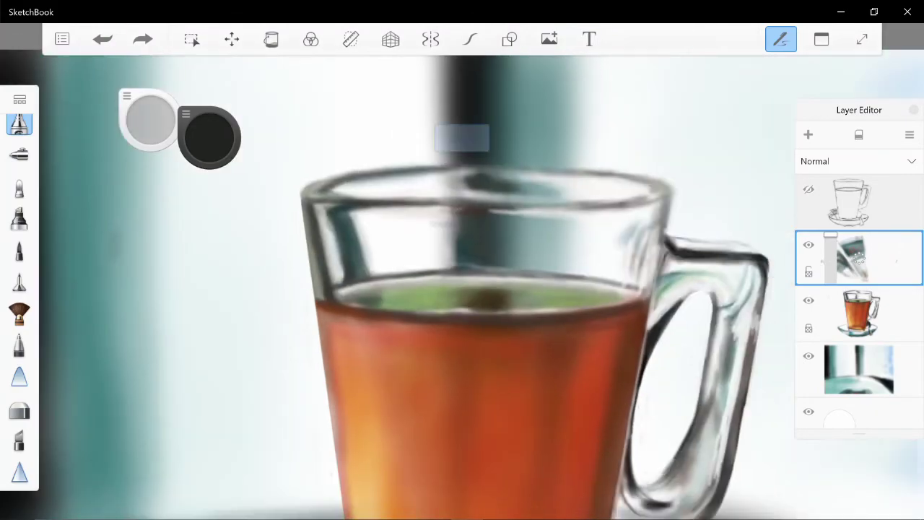
{"action": "key", "text": "ctrl+z"}
{"action": "key", "text": "ctrl+y"}
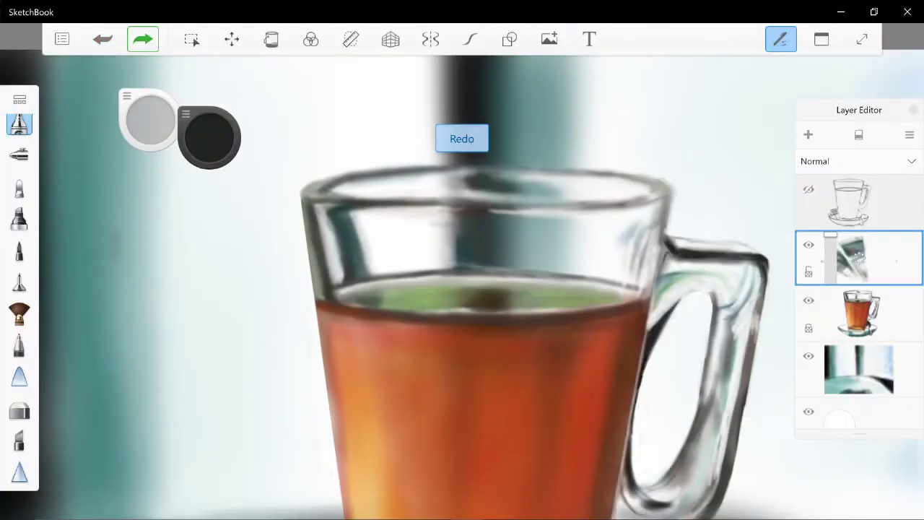
{"action": "key", "text": "ctrl+y"}
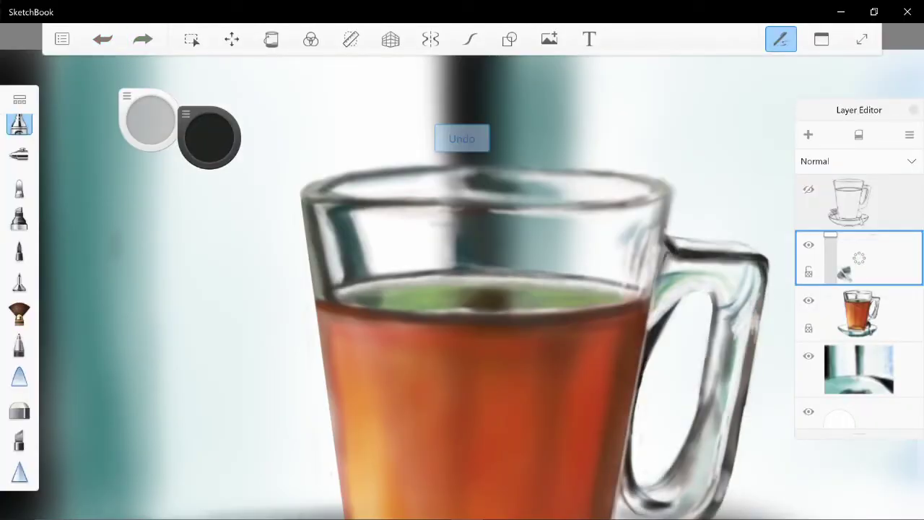
{"action": "key", "text": "ctrl+l"}
{"action": "scroll", "coordinate": [394, 273], "scroll_direction": "up", "scroll_amount": 3}
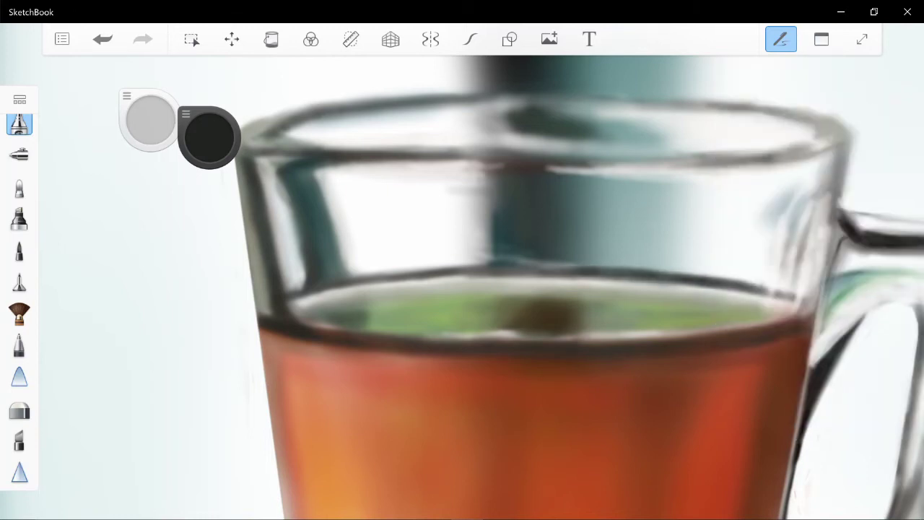
Paint thin white highlights along the glass's top rim.
{"action": "left_click_drag", "start_coordinate": [209, 137], "coordinate": [210, 109]}
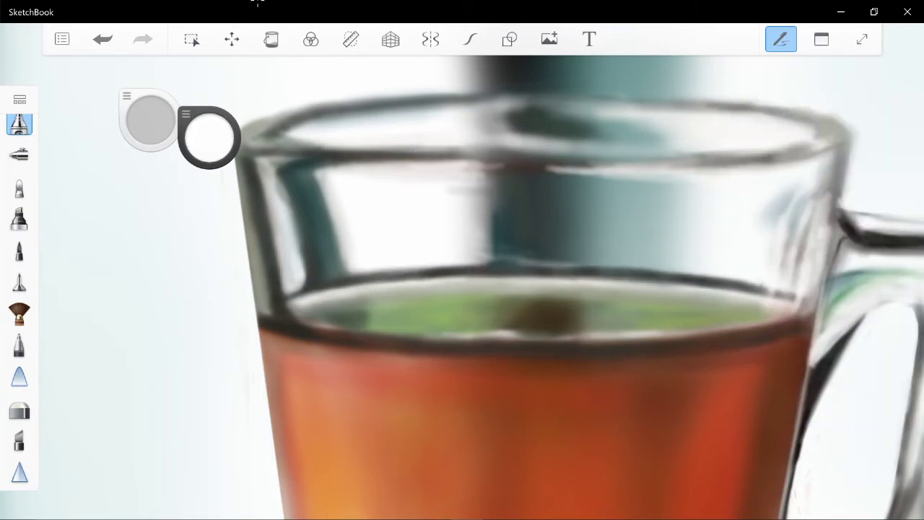
{"action": "left_click_drag", "start_coordinate": [454, 290], "coordinate": [754, 283]}
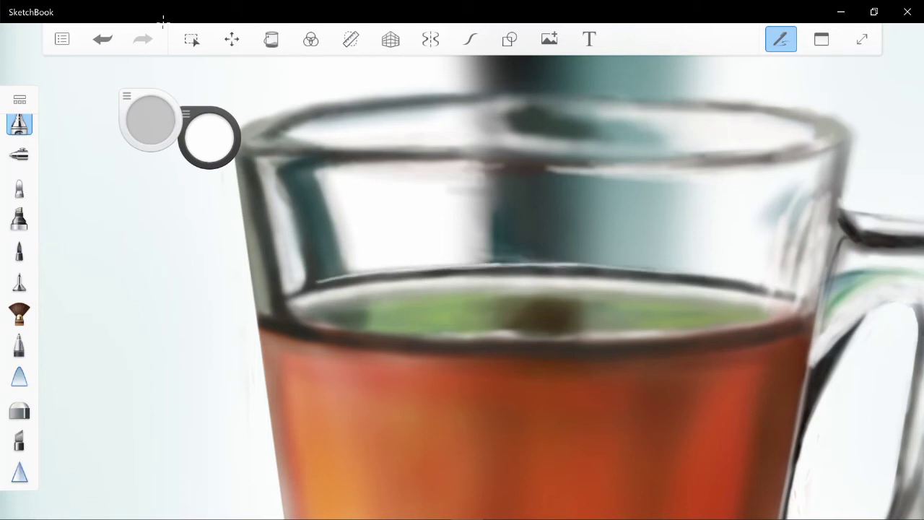
{"action": "mouse_move", "coordinate": [816, 134]}
{"action": "left_mouse_down"}
{"action": "mouse_move", "coordinate": [599, 154]}
{"action": "mouse_move", "coordinate": [433, 157]}
{"action": "left_mouse_up"}
{"action": "left_click_drag", "start_coordinate": [592, 156], "coordinate": [269, 144]}
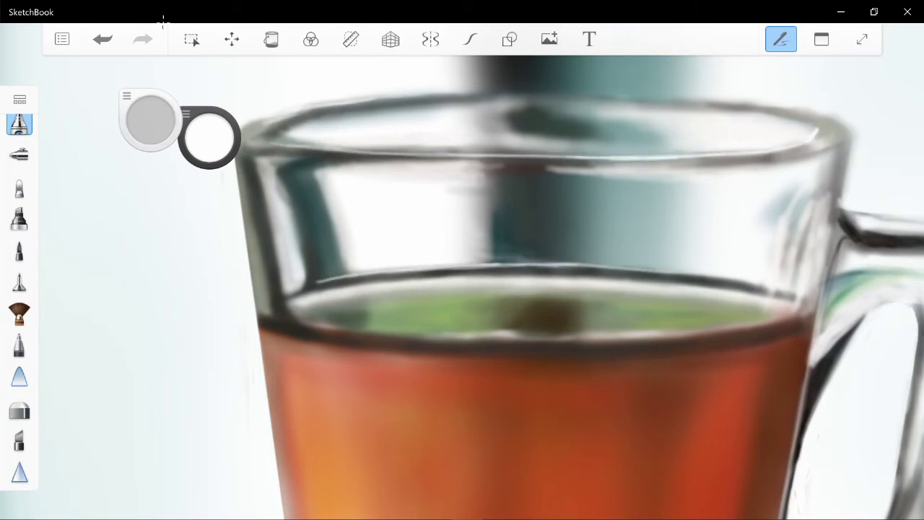
{"action": "left_click_drag", "start_coordinate": [288, 109], "coordinate": [681, 96]}
{"action": "scroll", "coordinate": [506, 216], "scroll_direction": "up", "scroll_amount": 5}
{"action": "scroll", "coordinate": [505, 217], "scroll_direction": "down", "scroll_amount": 3}
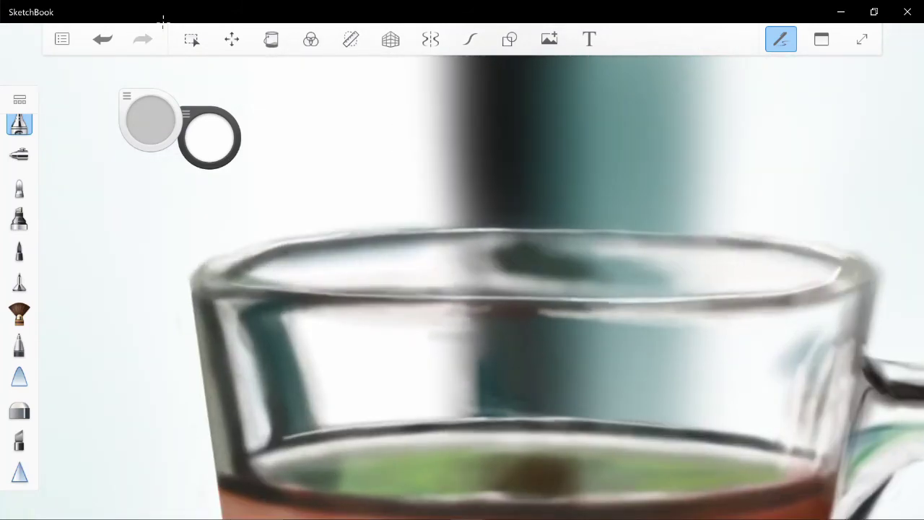
Draw dark green lines along the rim's right end at brush size 3.0, redoing failed strokes.
{"action": "left_click_drag", "start_coordinate": [209, 137], "coordinate": [209, 166]}
{"action": "scroll", "coordinate": [462, 288], "scroll_direction": "up", "scroll_amount": 5}
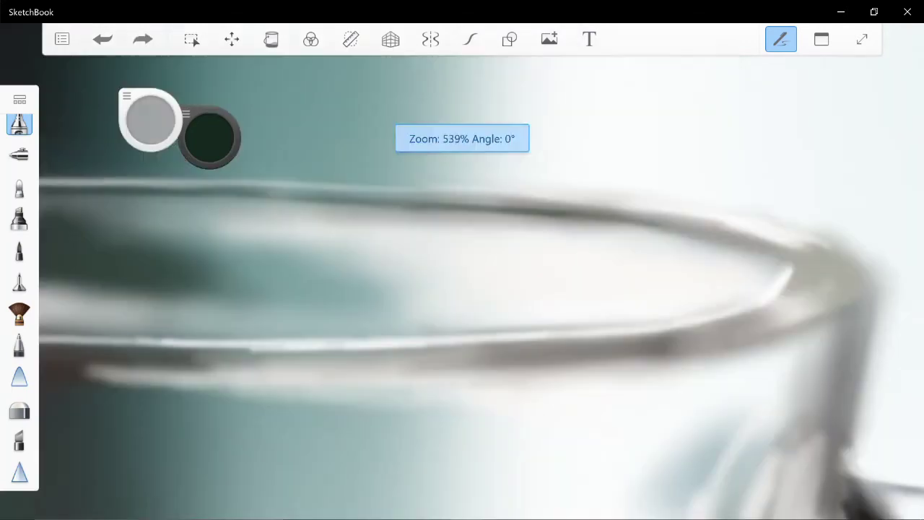
{"action": "mouse_move", "coordinate": [210, 137]}
{"action": "left_mouse_down"}
{"action": "mouse_move", "coordinate": [209, 119]}
{"action": "mouse_move", "coordinate": [209, 174]}
{"action": "left_mouse_up"}
{"action": "left_click", "coordinate": [830, 273]}
{"action": "left_click_drag", "start_coordinate": [790, 266], "coordinate": [753, 292]}
{"action": "key", "text": "ctrl+z"}
{"action": "left_click_drag", "start_coordinate": [807, 245], "coordinate": [751, 267]}
{"action": "left_click_drag", "start_coordinate": [808, 267], "coordinate": [725, 311]}
{"action": "key", "text": "ctrl+z"}
{"action": "left_click_drag", "start_coordinate": [150, 119], "coordinate": [163, 119]}
{"action": "left_click_drag", "start_coordinate": [754, 237], "coordinate": [803, 267]}
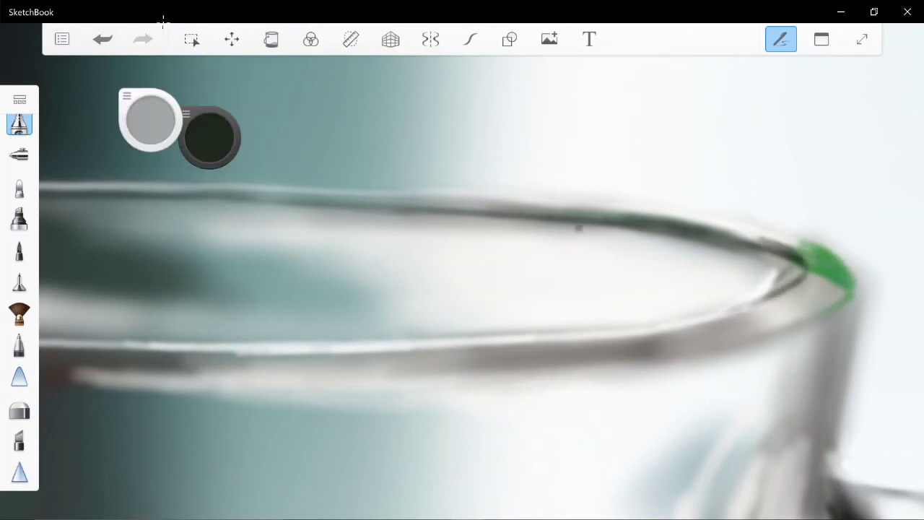
Sample a teal from the painting and lay a faint stroke across the rim.
{"action": "scroll", "coordinate": [461, 289], "scroll_direction": "down", "scroll_amount": 5}
{"action": "left_click_drag", "start_coordinate": [210, 137], "coordinate": [210, 109]}
{"action": "scroll", "coordinate": [630, 304], "scroll_direction": "up", "scroll_amount": 3}
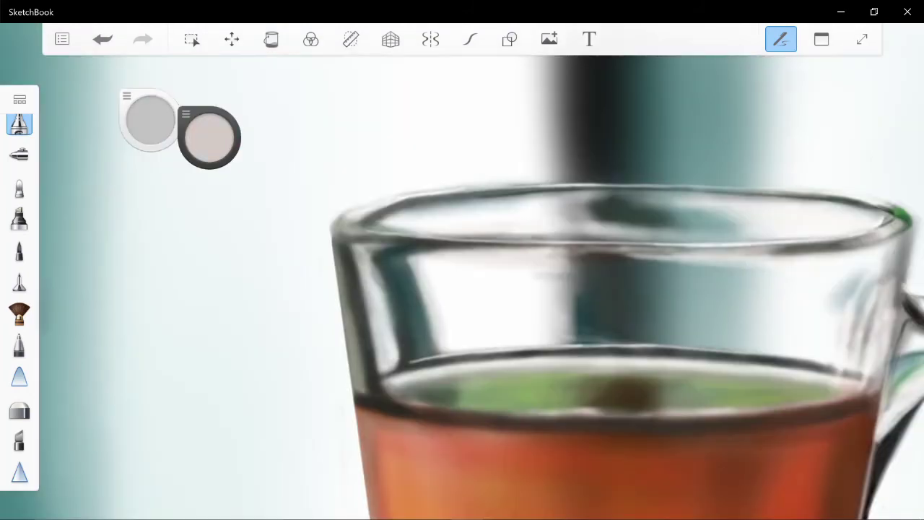
{"action": "left_click", "coordinate": [744, 262], "text": "alt"}
{"action": "left_click_drag", "start_coordinate": [678, 265], "coordinate": [773, 261]}
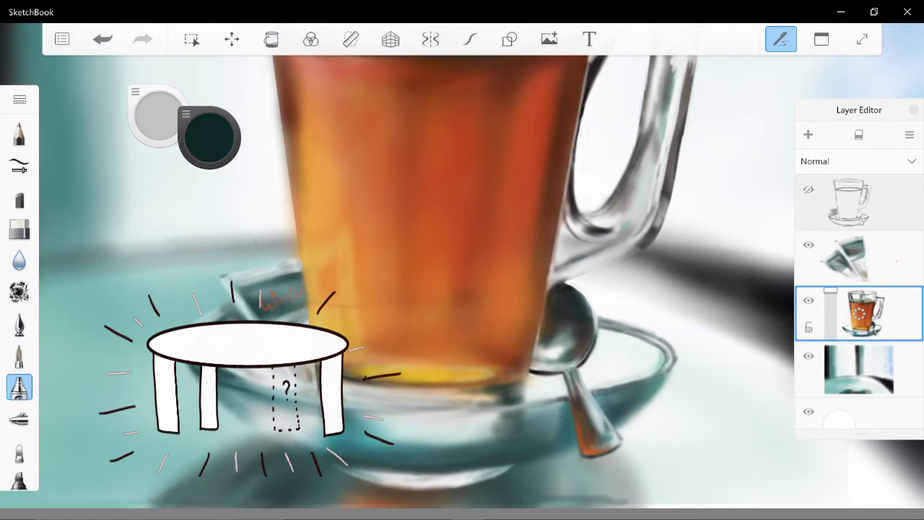
Pan over the glass and saucer and switch to a soft airbrush with smooth curves.
{"action": "scroll", "coordinate": [355, 184], "scroll_direction": "up", "scroll_amount": 2}
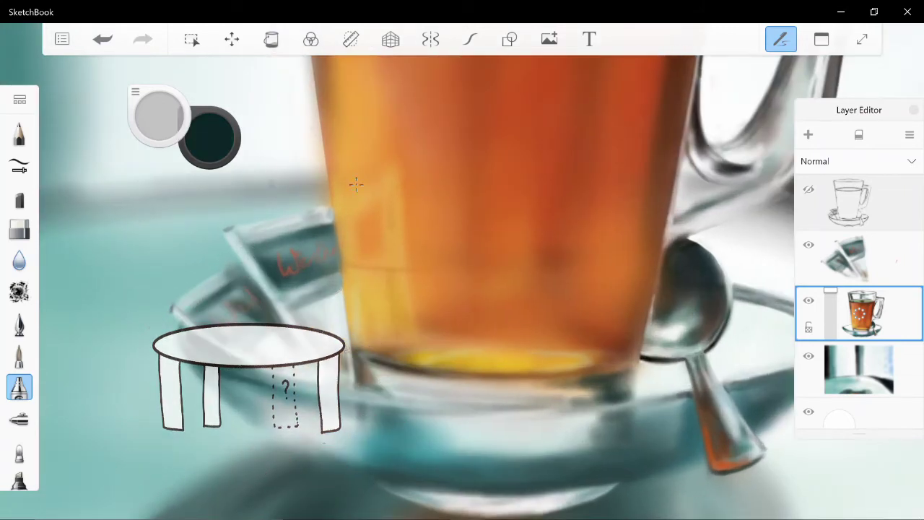
{"action": "left_click_drag", "start_coordinate": [498, 359], "coordinate": [433, 316]}
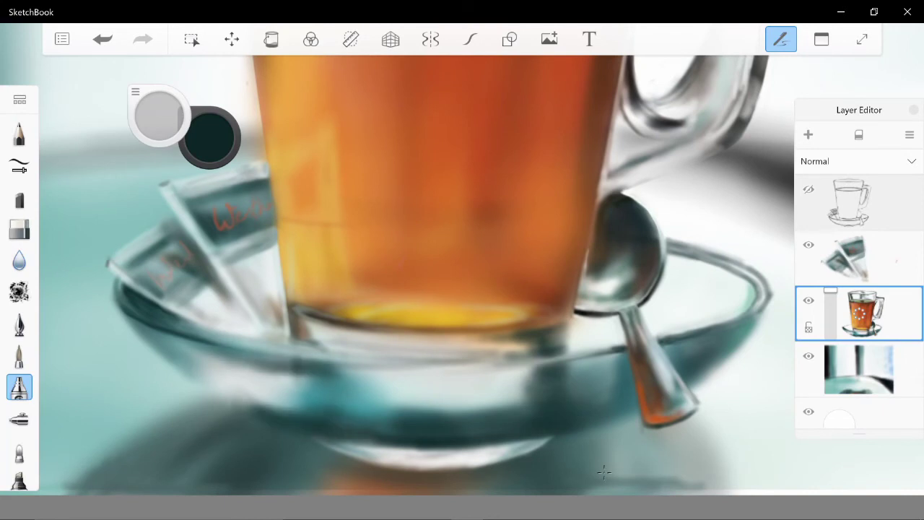
{"action": "left_click", "coordinate": [20, 228]}
{"action": "key", "text": "ctrl+z"}
{"action": "left_click", "coordinate": [470, 39]}
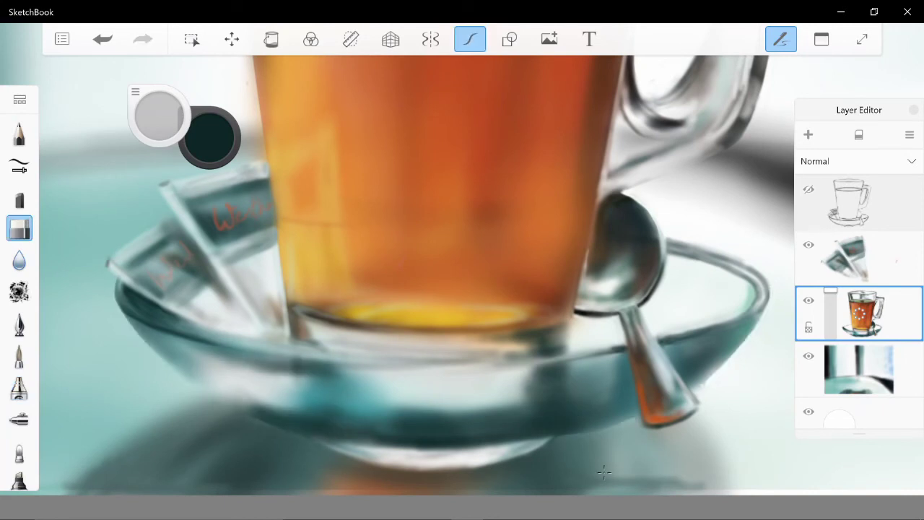
{"action": "scroll", "coordinate": [603, 472], "scroll_direction": "up", "scroll_amount": 3}
{"action": "scroll", "coordinate": [603, 471], "scroll_direction": "down", "scroll_amount": 3}
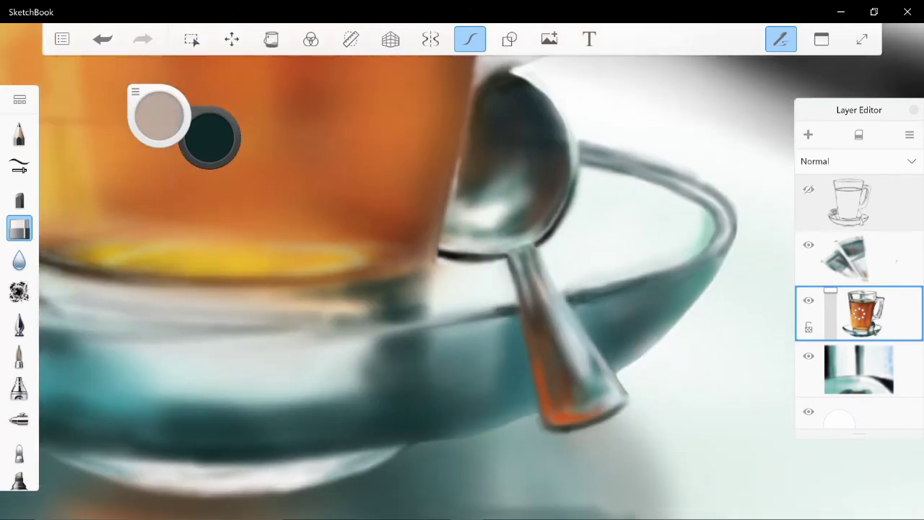
{"action": "scroll", "coordinate": [603, 470], "scroll_direction": "up", "scroll_amount": 5}
Return to the tea-glass layer and restore the stroke below the cup's base.
{"action": "left_click", "coordinate": [858, 258]}
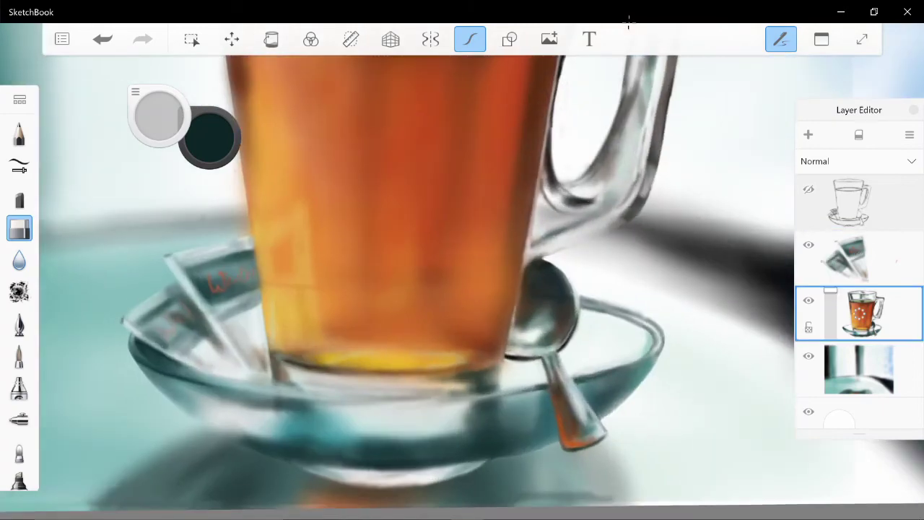
{"action": "left_click", "coordinate": [19, 388]}
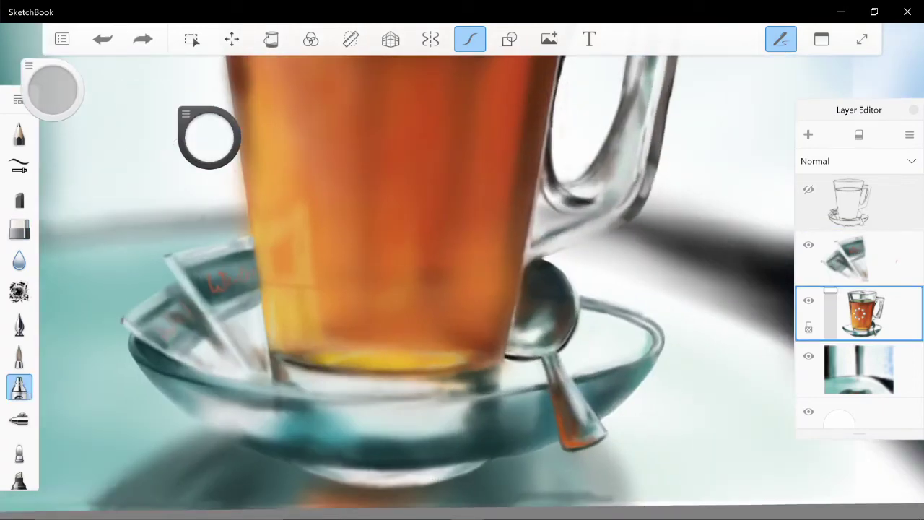
{"action": "left_click", "coordinate": [143, 39]}
Set a near-black colour at brush size 11.6 and fit the painting to the window.
{"action": "left_click_drag", "start_coordinate": [210, 137], "coordinate": [339, 444]}
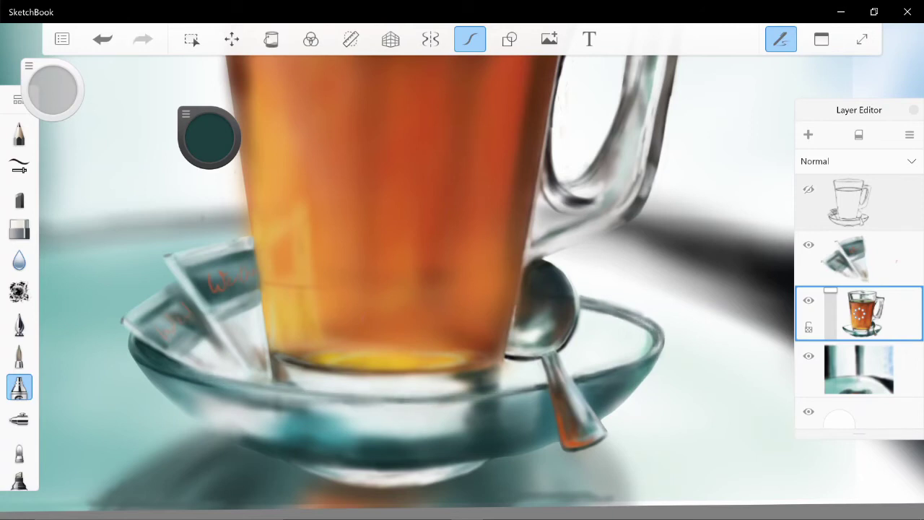
{"action": "left_click_drag", "start_coordinate": [52, 90], "coordinate": [58, 90]}
{"action": "left_click_drag", "start_coordinate": [209, 137], "coordinate": [209, 155]}
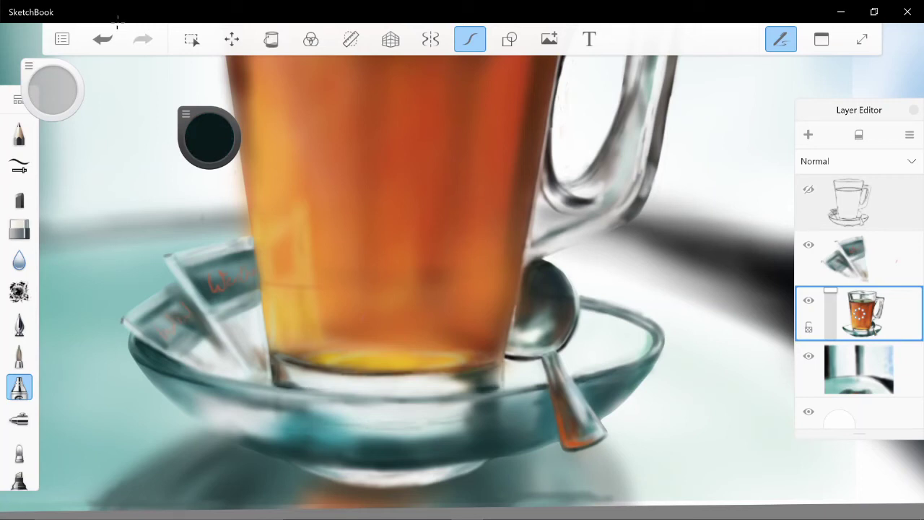
{"action": "key", "text": "ctrl+0"}
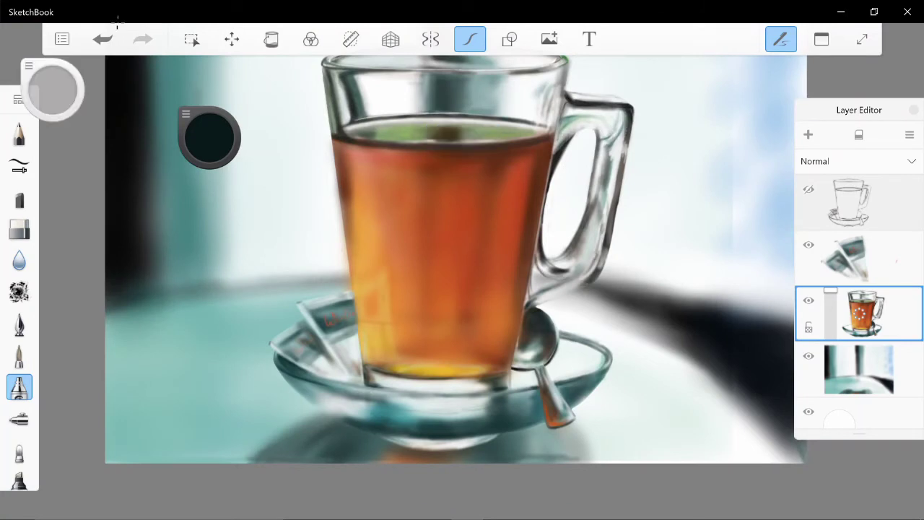
Undo stray strokes on the handle and the glass's left edge while trying red and salmon colours.
{"action": "left_click", "coordinate": [103, 39]}
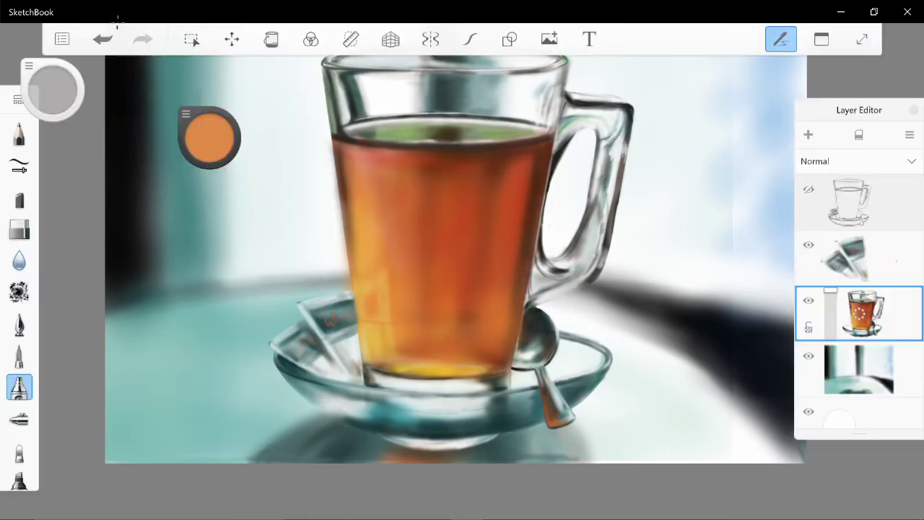
{"action": "left_click", "coordinate": [103, 39]}
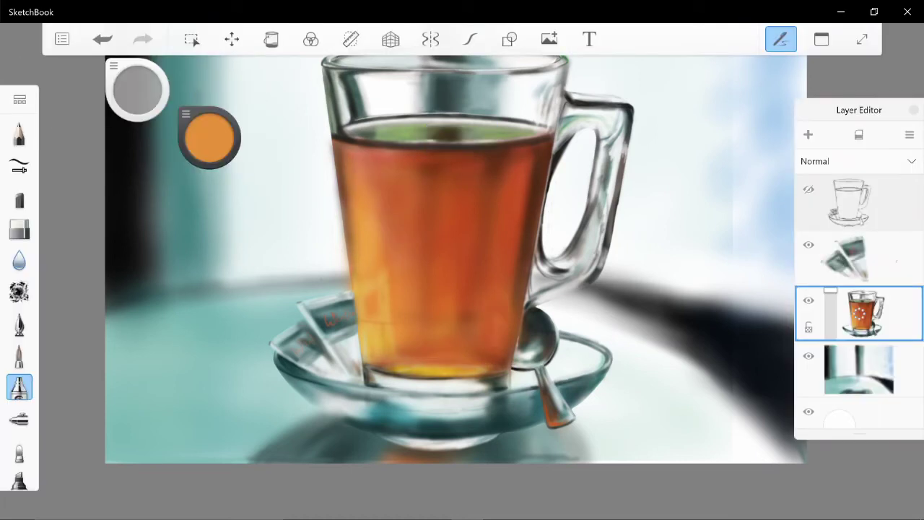
{"action": "left_click_drag", "start_coordinate": [210, 137], "coordinate": [210, 108]}
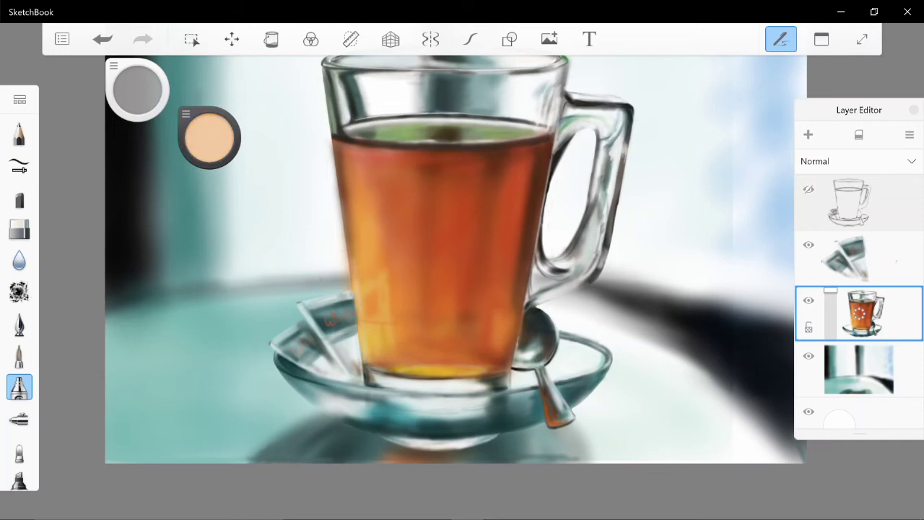
{"action": "scroll", "coordinate": [454, 260], "scroll_direction": "up", "scroll_amount": 3}
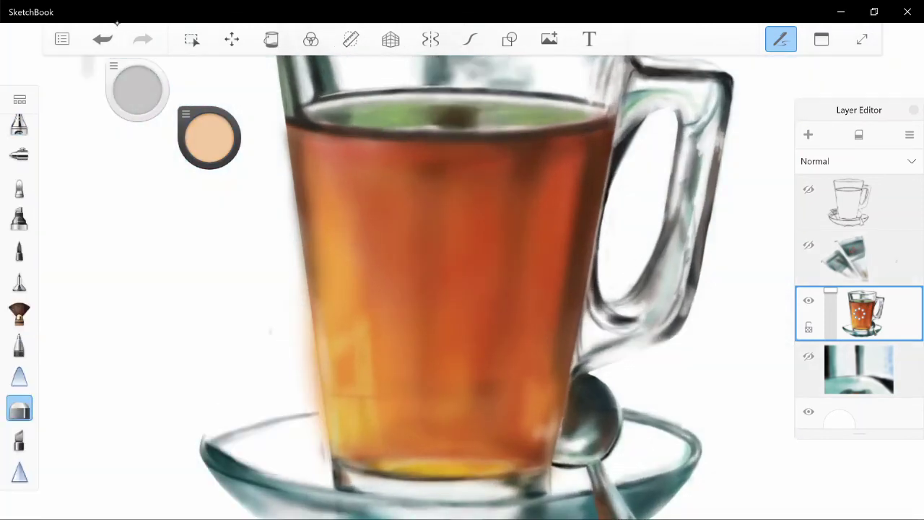
{"action": "key", "text": "ctrl+z"}
{"action": "key", "text": "ctrl+z"}
{"action": "key", "text": "ctrl+z"}
{"action": "key", "text": "ctrl+z"}
{"action": "key", "text": "ctrl+z"}
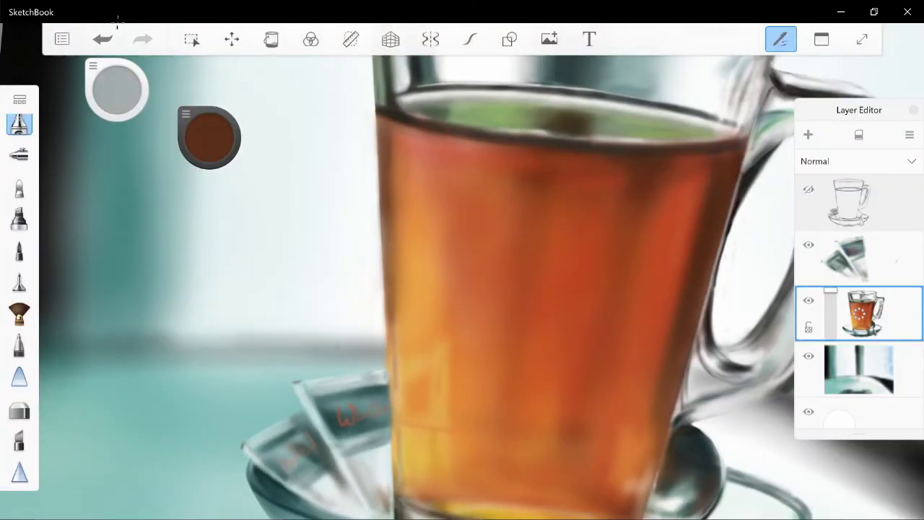
{"action": "left_click_drag", "start_coordinate": [209, 137], "coordinate": [209, 93]}
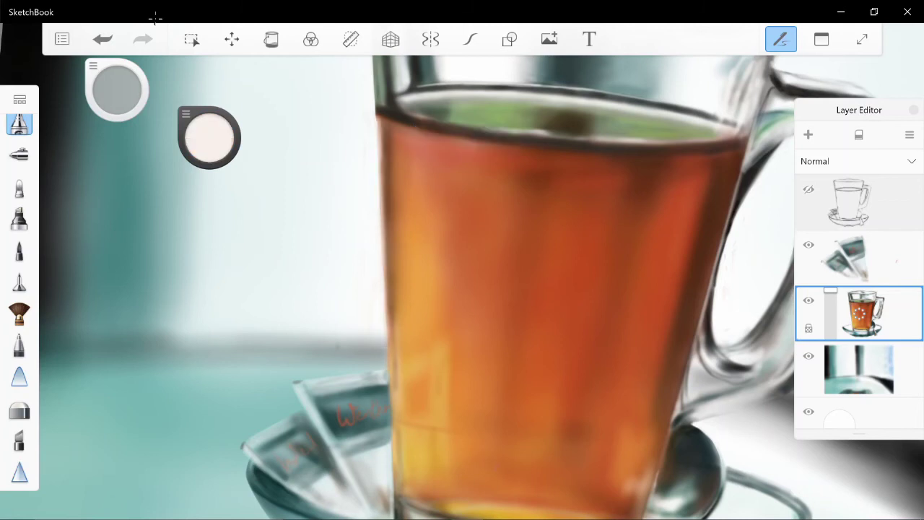
{"action": "left_click_drag", "start_coordinate": [505, 289], "coordinate": [491, 303]}
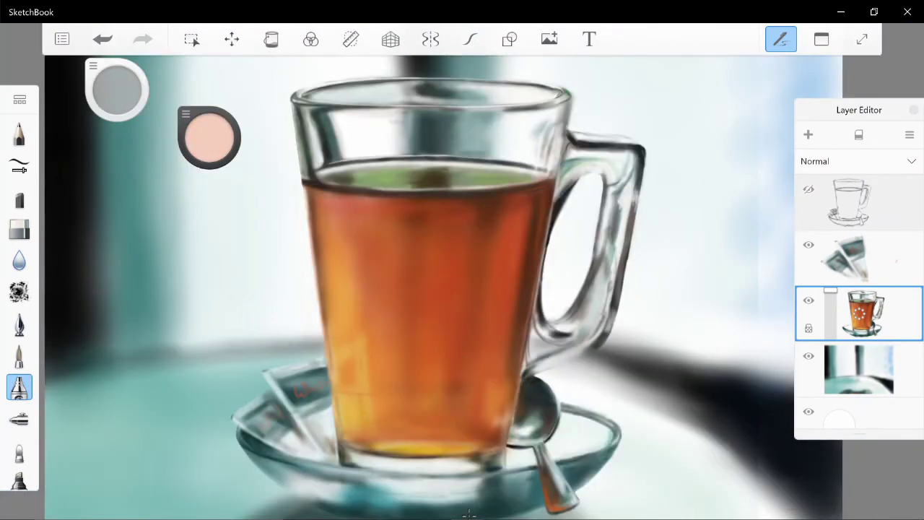
Darken the tea with a brown-red colour.
{"action": "left_click", "coordinate": [208, 138]}
{"action": "left_click", "coordinate": [207, 130]}
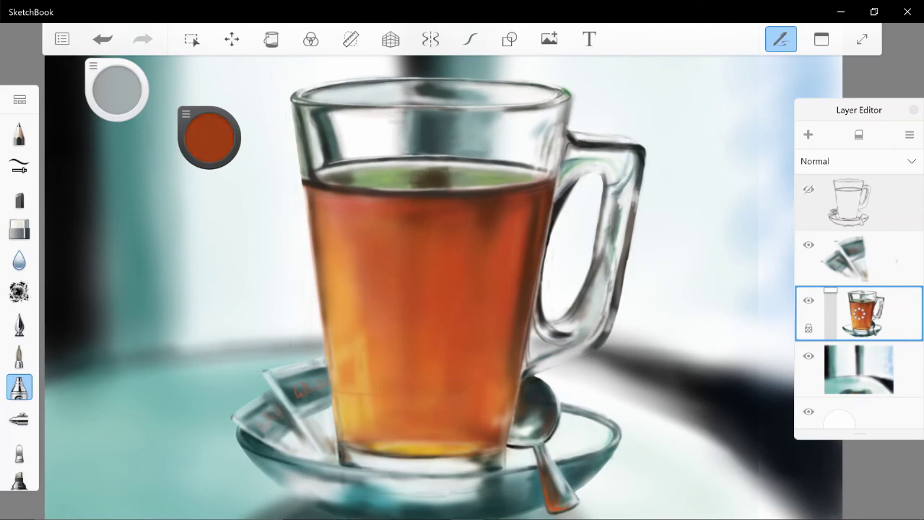
{"action": "scroll", "coordinate": [433, 289], "scroll_direction": "down", "scroll_amount": 1}
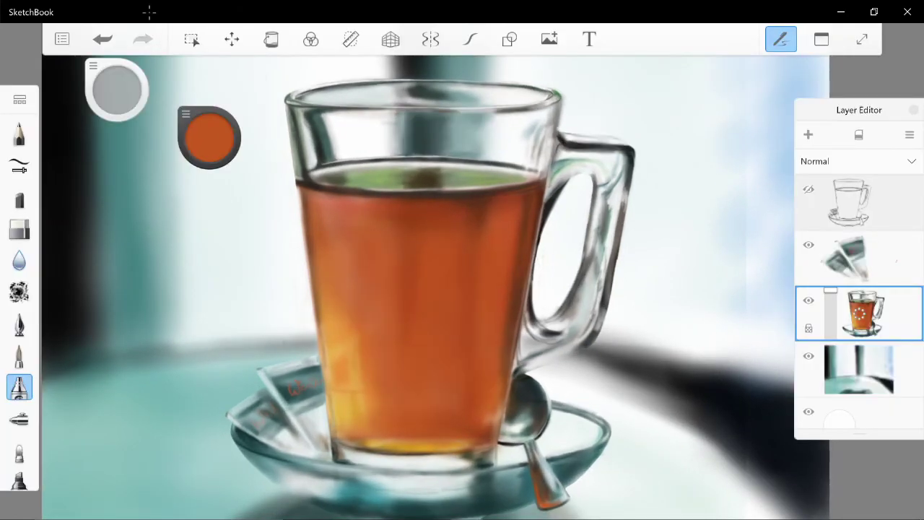
{"action": "scroll", "coordinate": [434, 288], "scroll_direction": "up", "scroll_amount": 2}
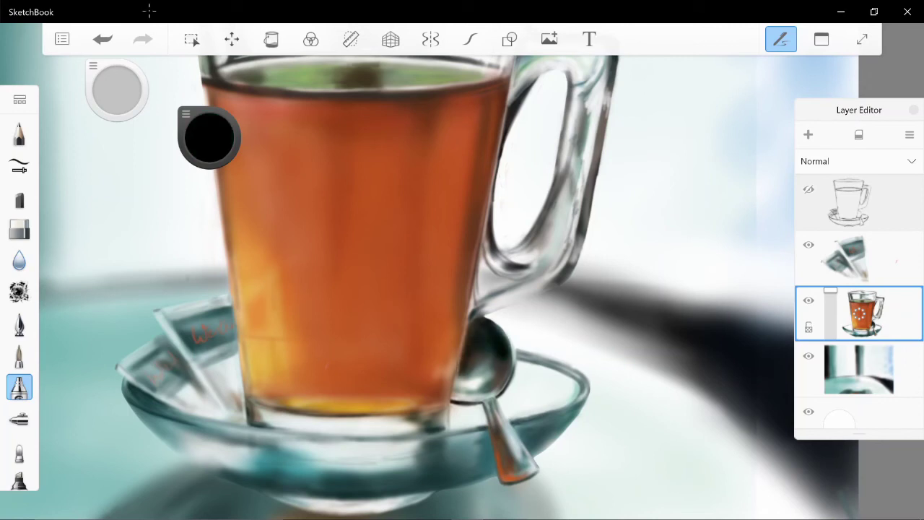
{"action": "scroll", "coordinate": [433, 288], "scroll_direction": "up", "scroll_amount": 2}
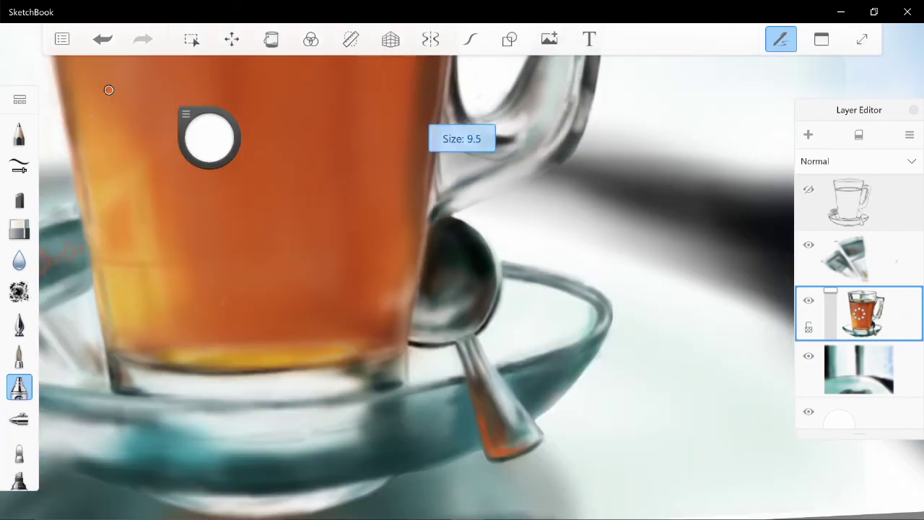
{"action": "scroll", "coordinate": [433, 289], "scroll_direction": "down", "scroll_amount": 2}
Enlarge the brush to 21.5 and change the paint from dark brown to black.
{"action": "mouse_move", "coordinate": [210, 137]}
{"action": "left_mouse_down"}
{"action": "mouse_move", "coordinate": [213, 146]}
{"action": "mouse_move", "coordinate": [208, 133]}
{"action": "left_mouse_up"}
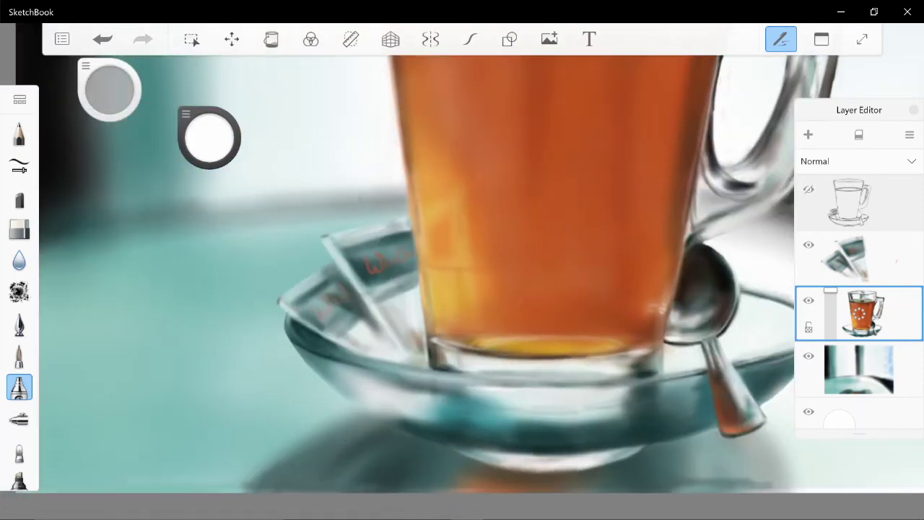
{"action": "left_click_drag", "start_coordinate": [109, 90], "coordinate": [111, 89]}
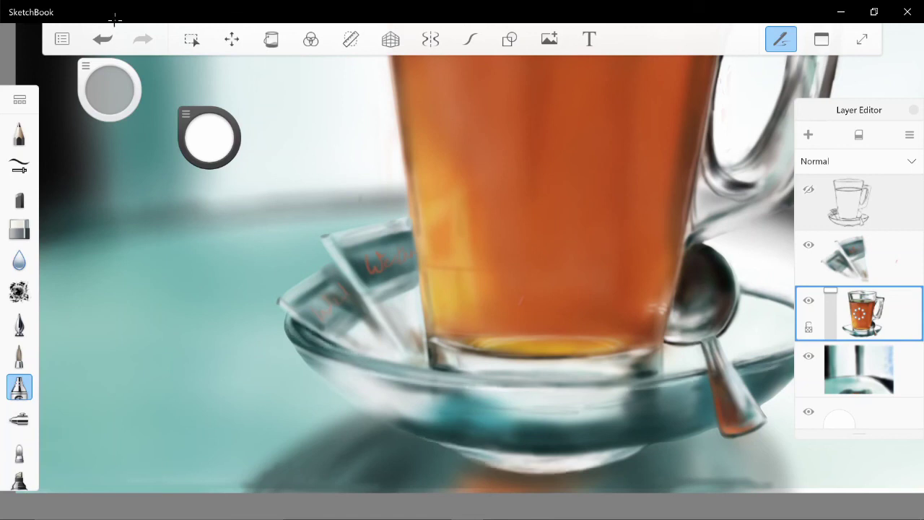
{"action": "left_click_drag", "start_coordinate": [209, 137], "coordinate": [209, 187]}
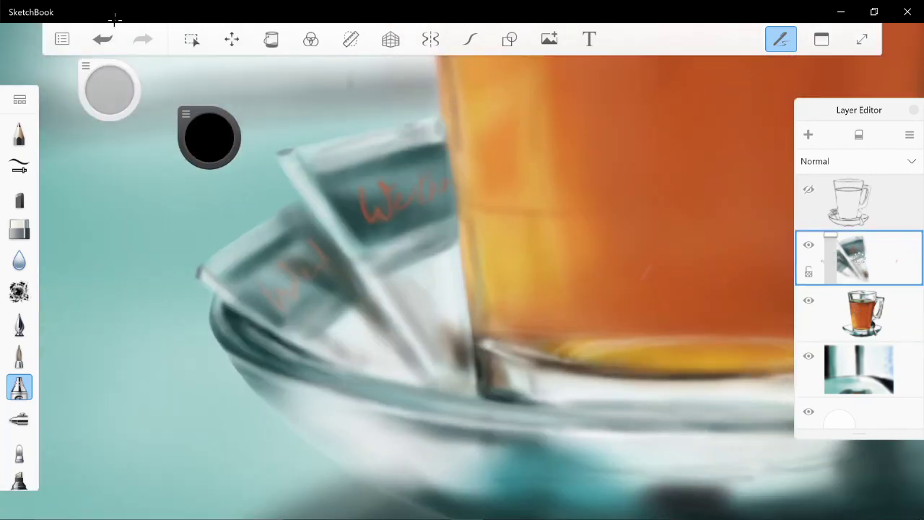